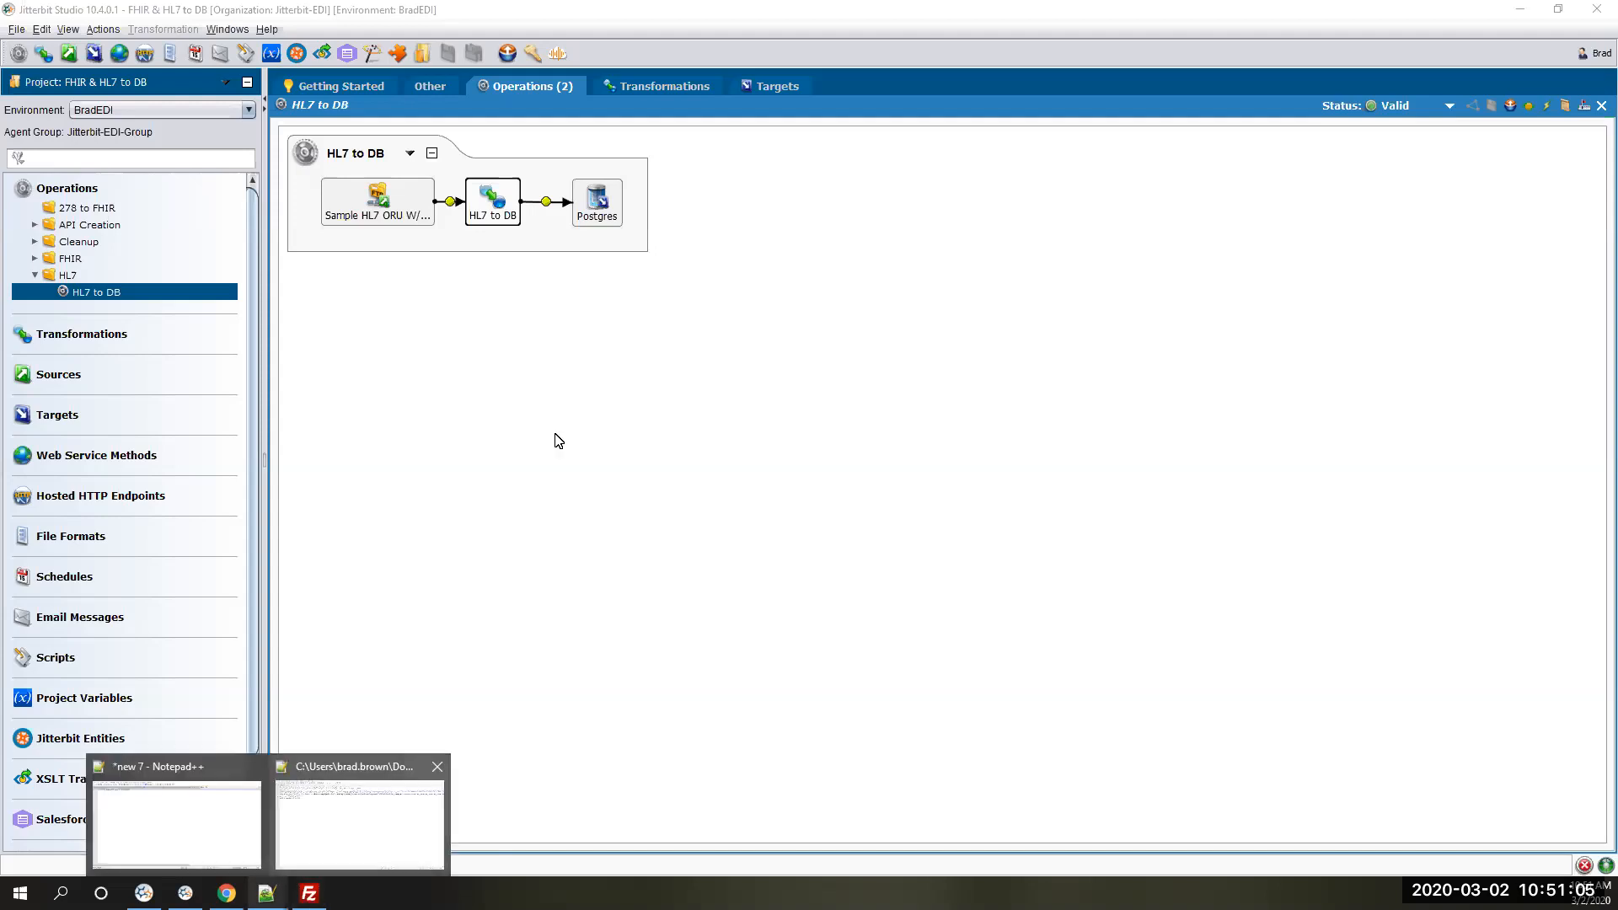
- Run the HL7 to DB operation, deploying the changed items first
{"action": "left_click", "coordinate": [1547, 106]}
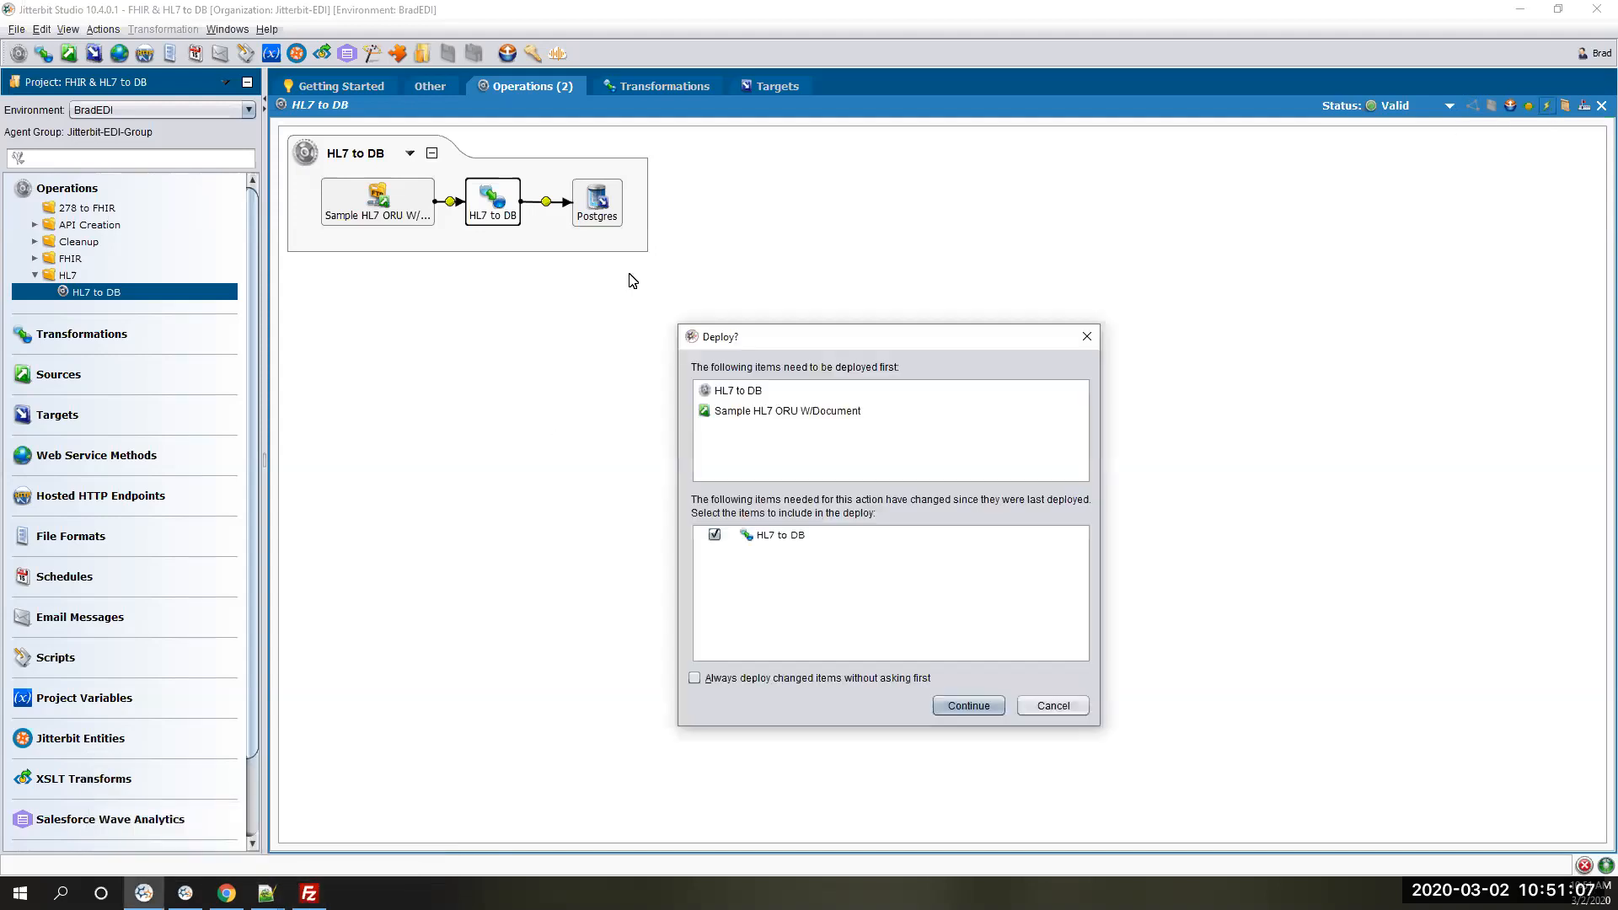
{"action": "left_click", "coordinate": [956, 708]}
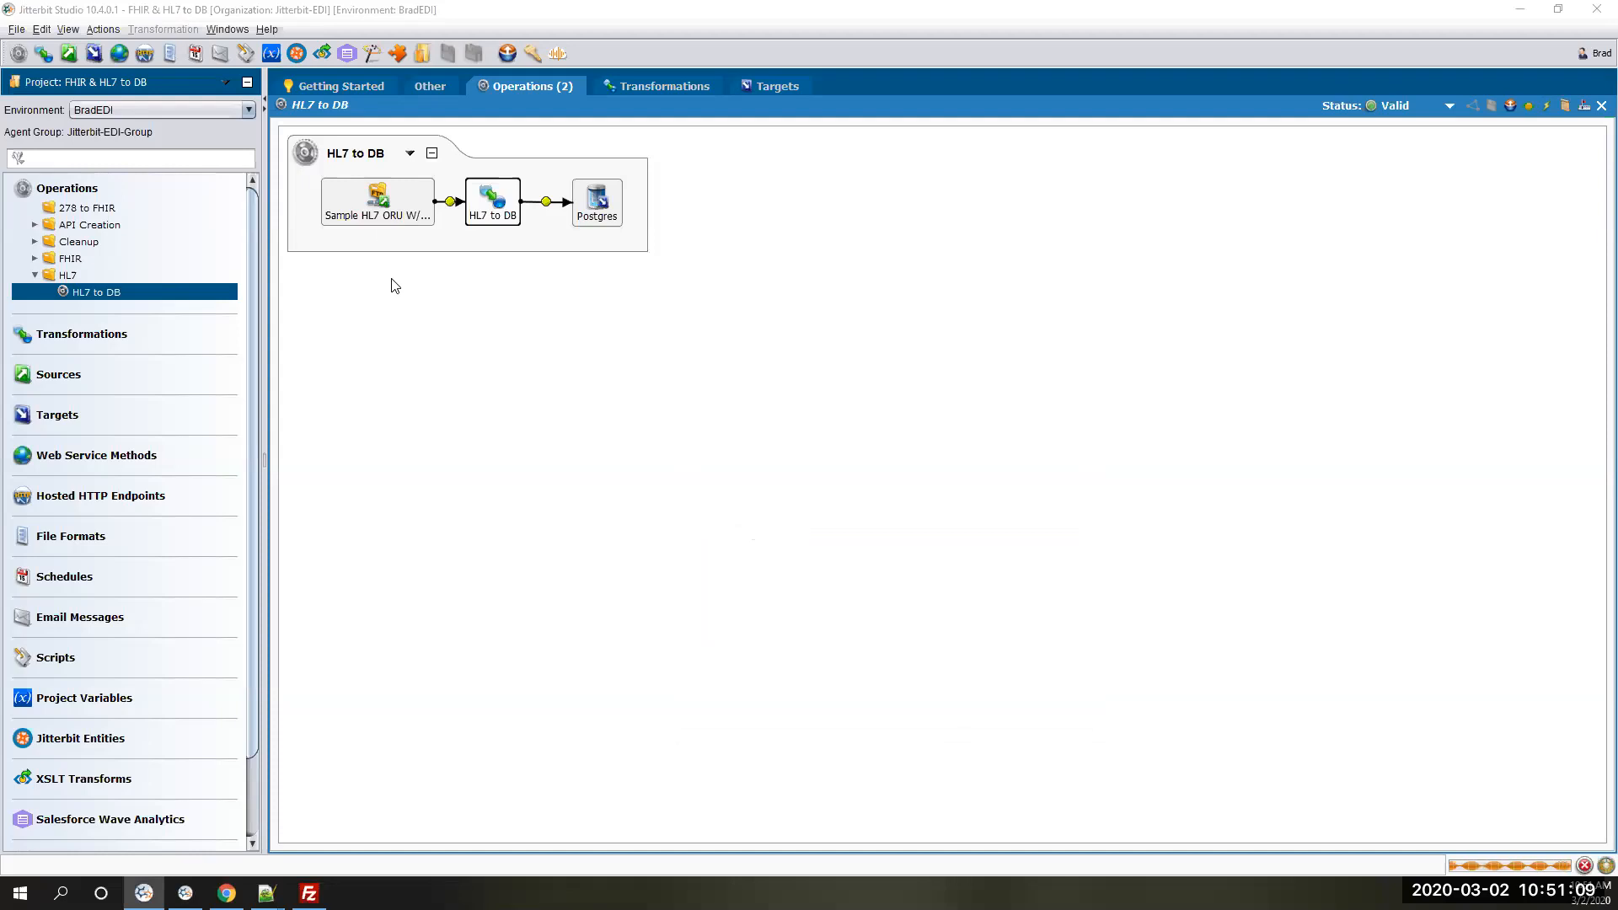
- Switch to Notepad++ to review the segments of the ORU_JPG.hl7 message, and return to Jitterbit Studio
{"action": "mouse_move", "coordinate": [267, 891]}
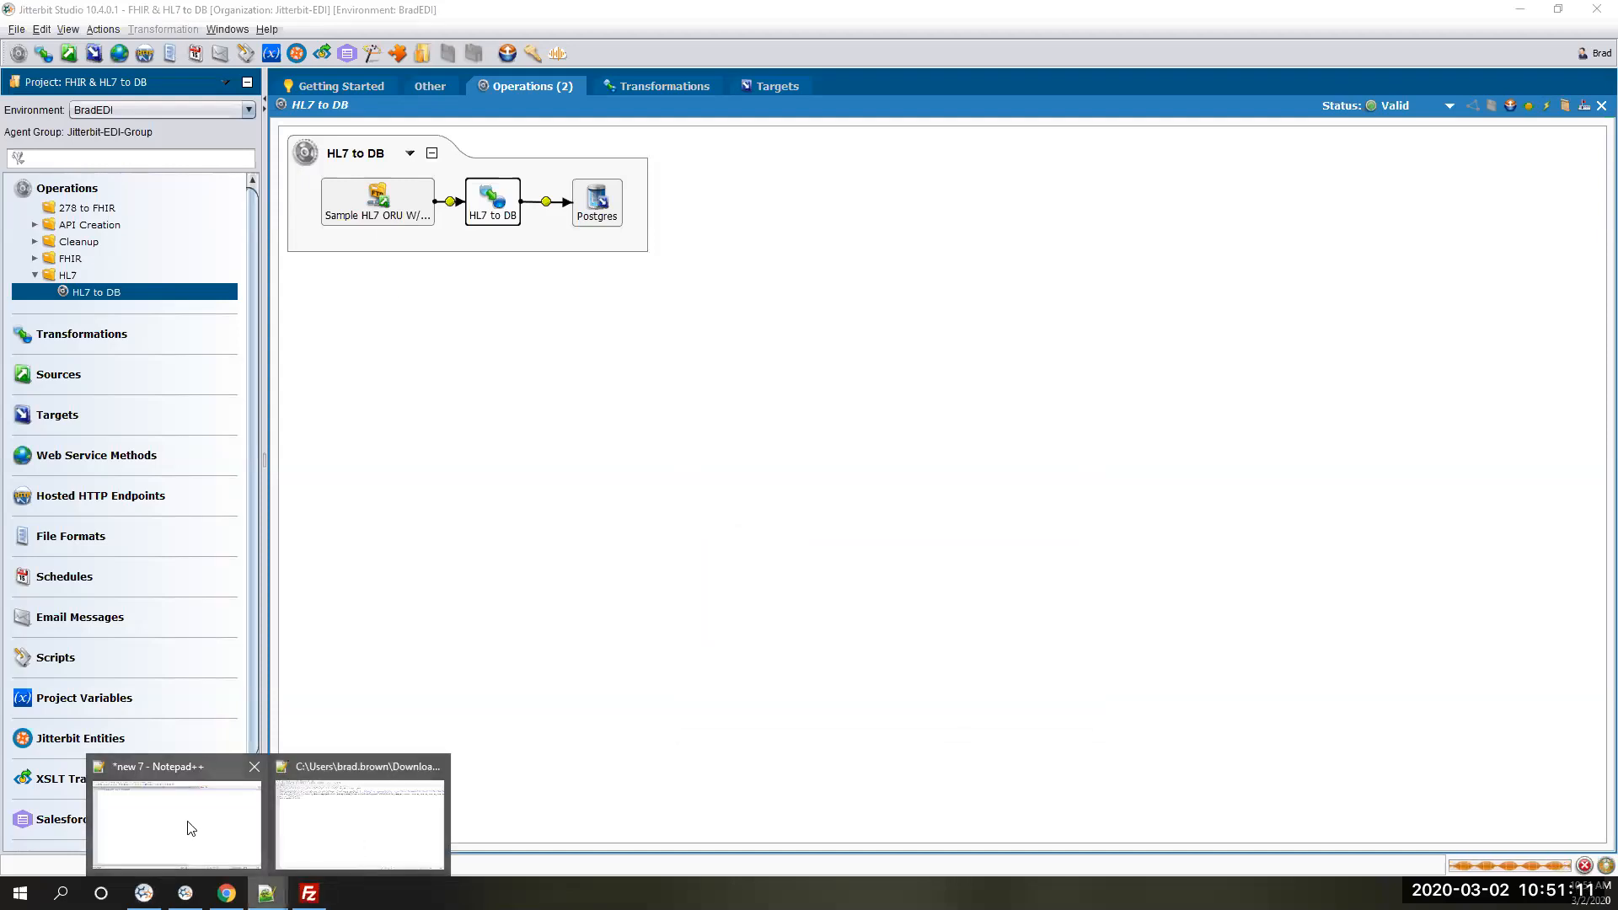
{"action": "left_click", "coordinate": [347, 820]}
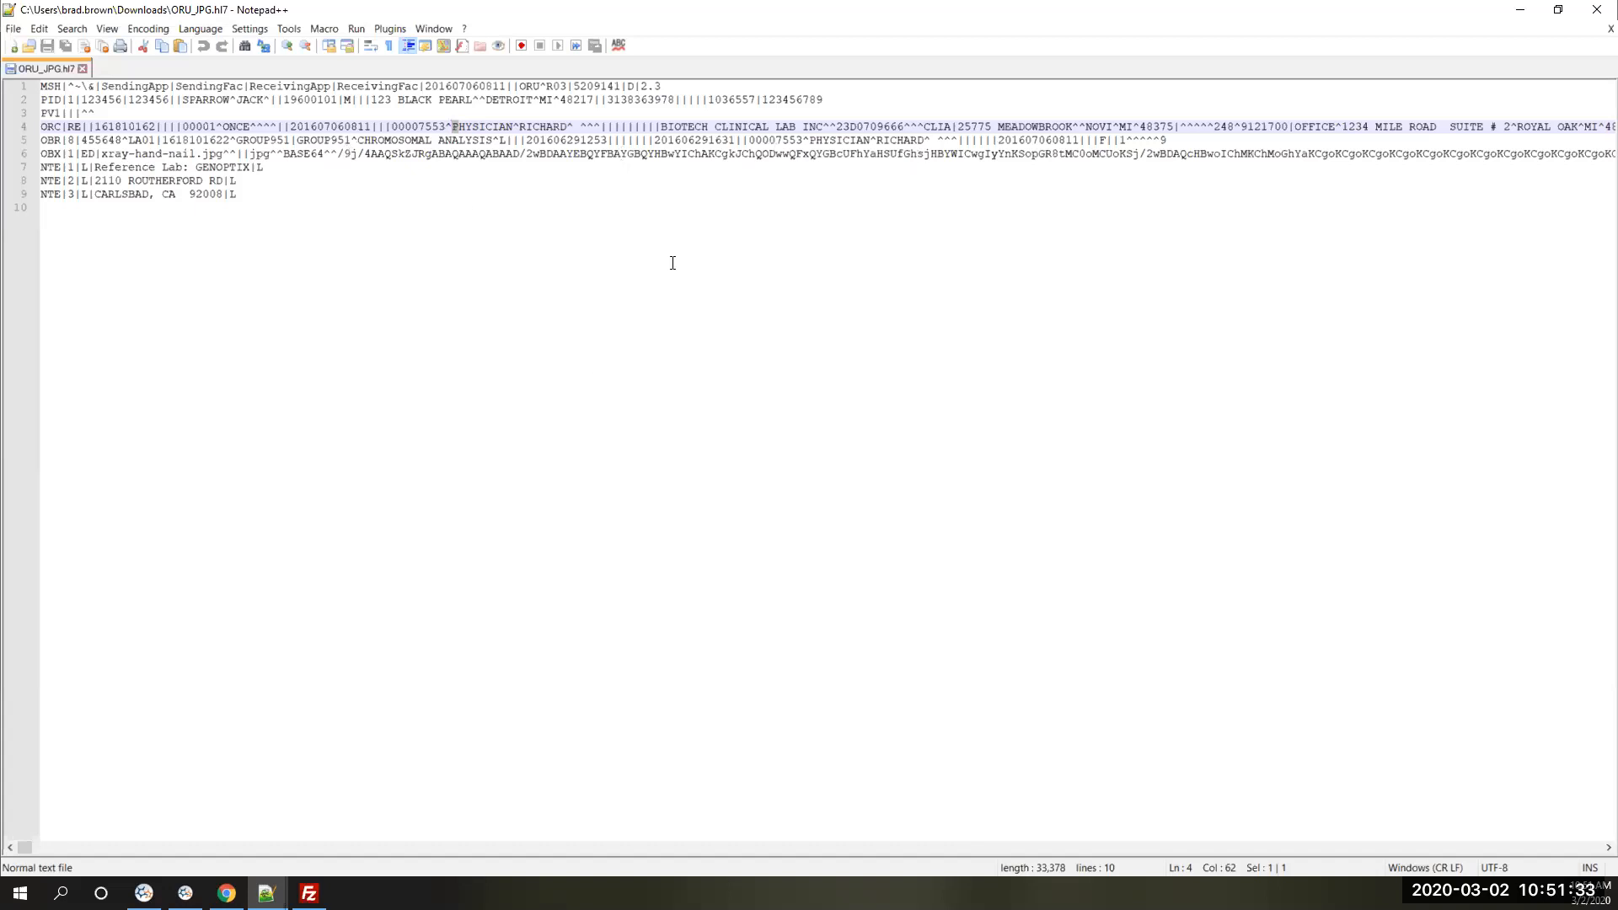
{"action": "left_click", "coordinate": [1516, 8]}
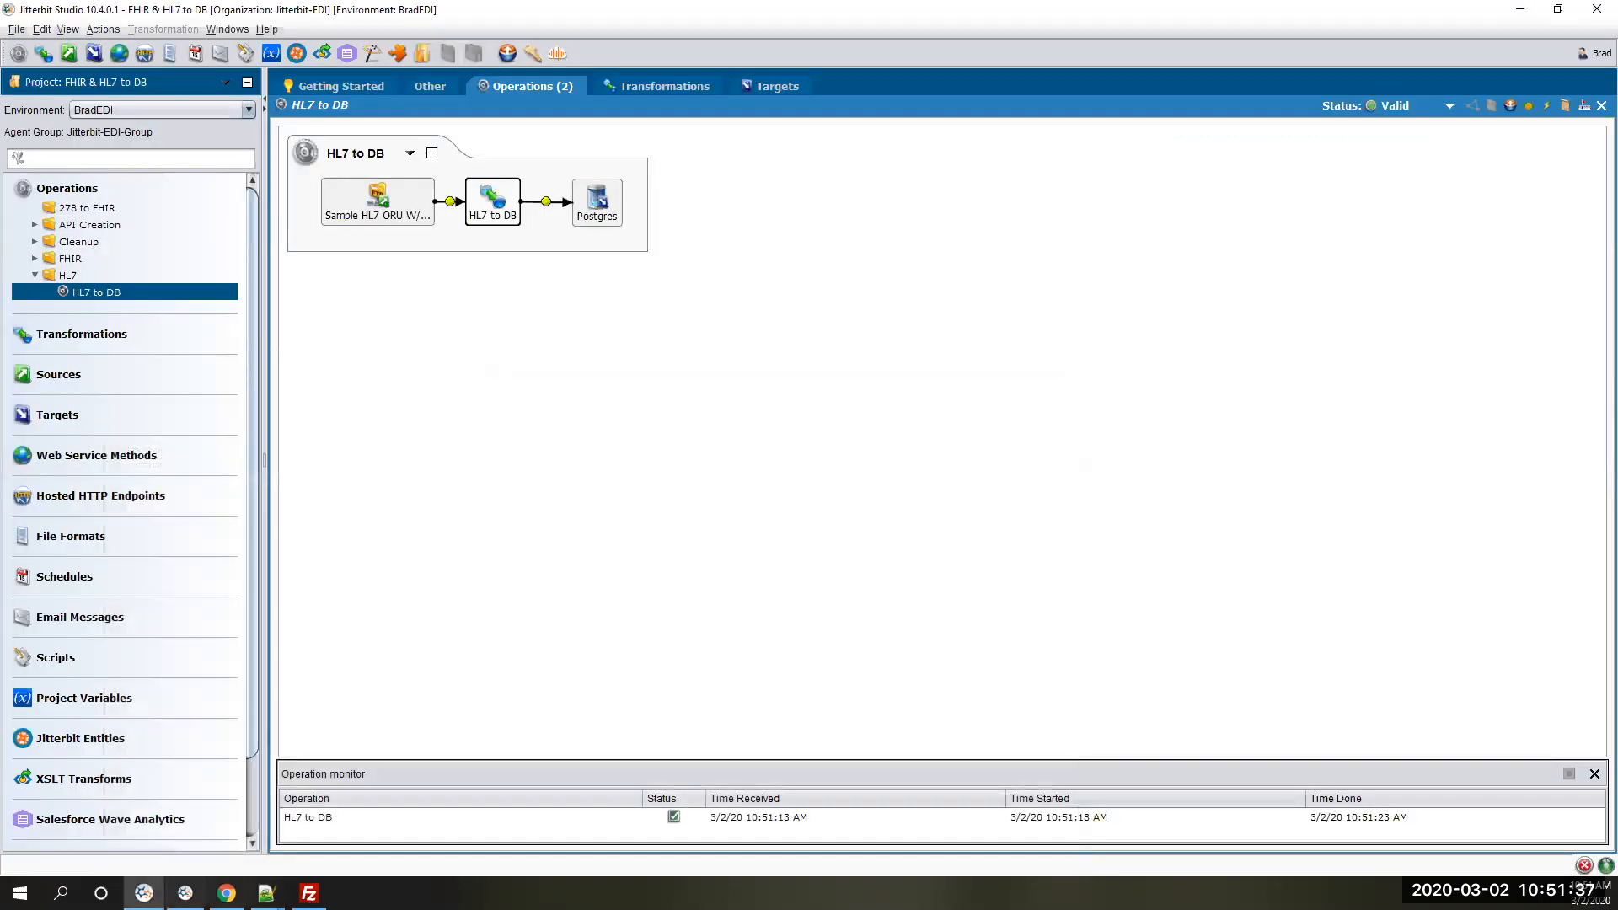
- Switch to pgAdmin in the browser and execute the SELECT query on the Patient table
{"action": "left_click", "coordinate": [226, 894]}
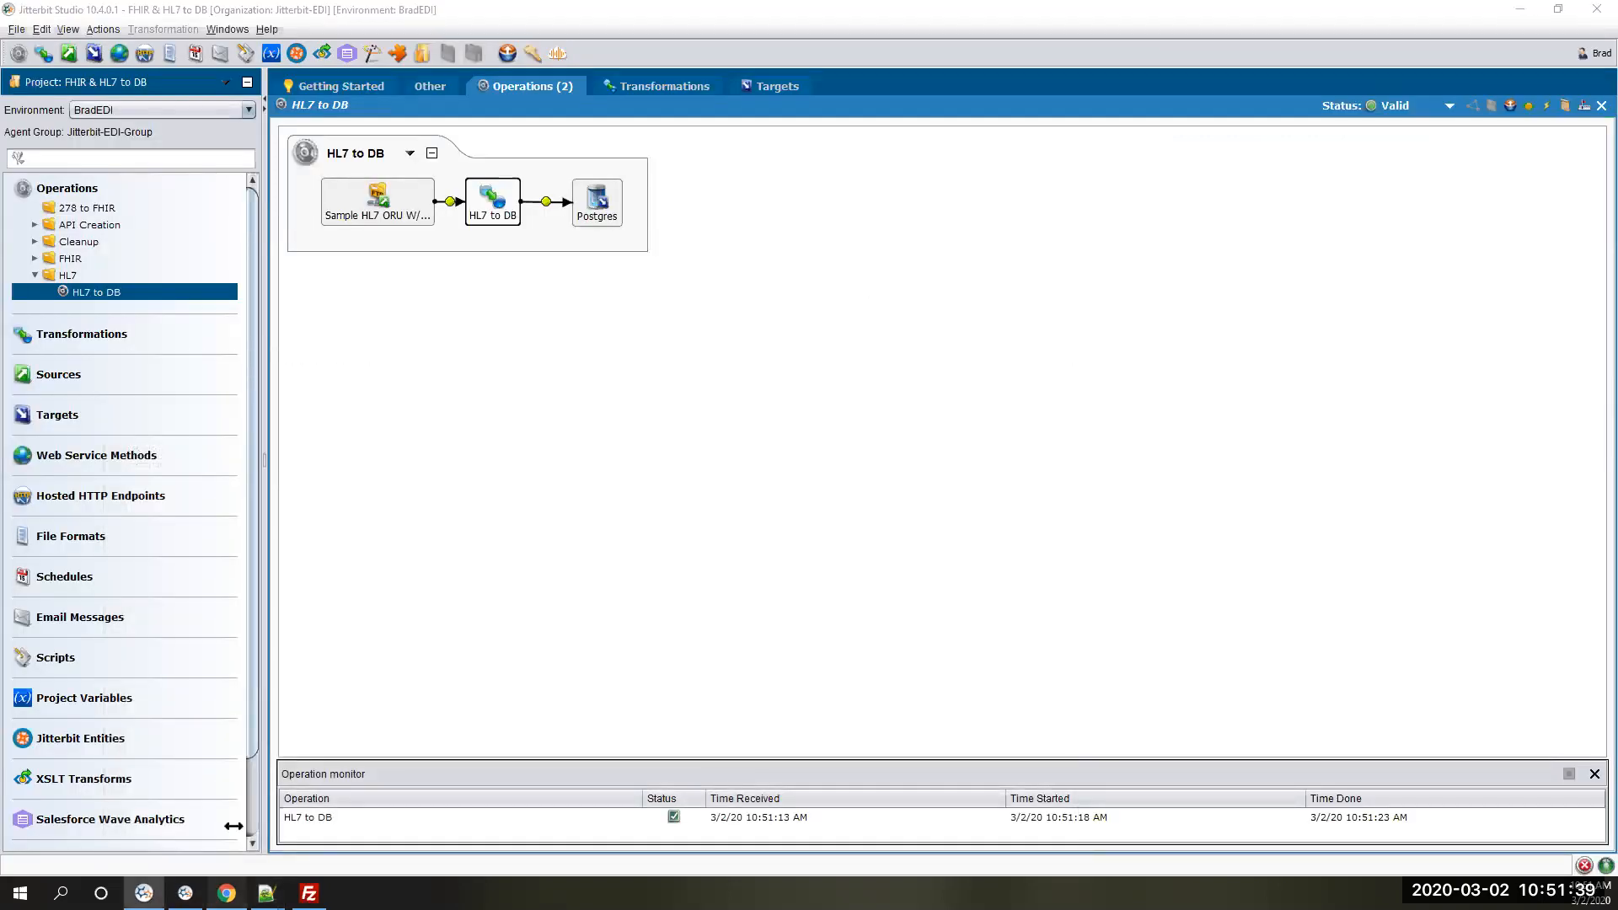
{"action": "left_click", "coordinate": [692, 160]}
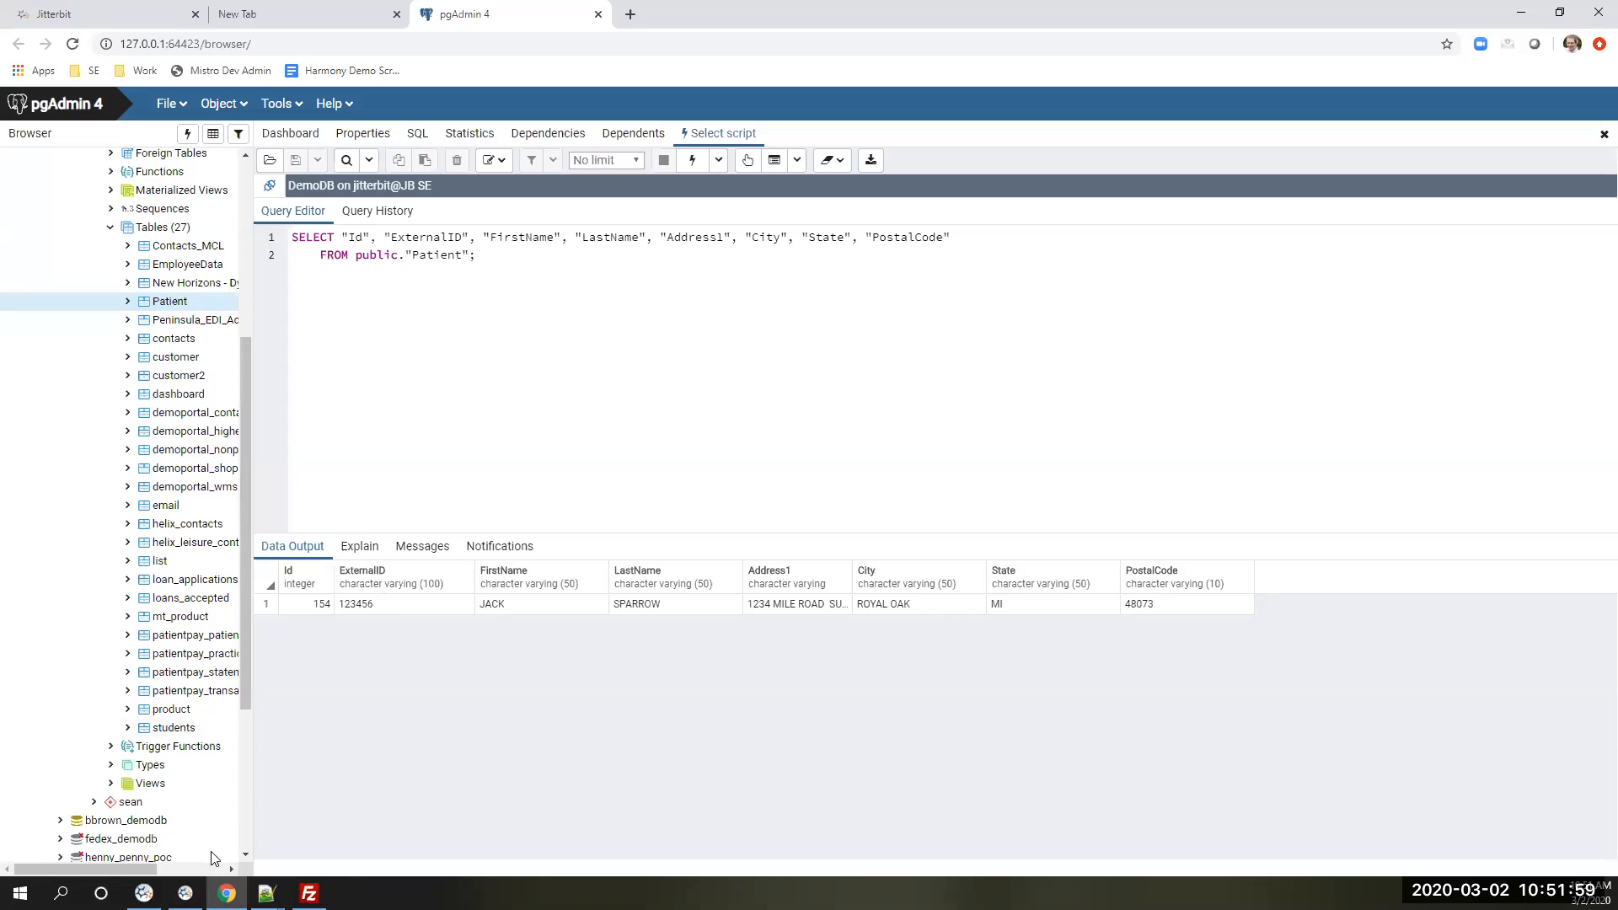
- Switch to Jitterbit Studio, review the FTP settings of the Sample HL7 ORU W/Document source, and close it
{"action": "left_click", "coordinate": [144, 893]}
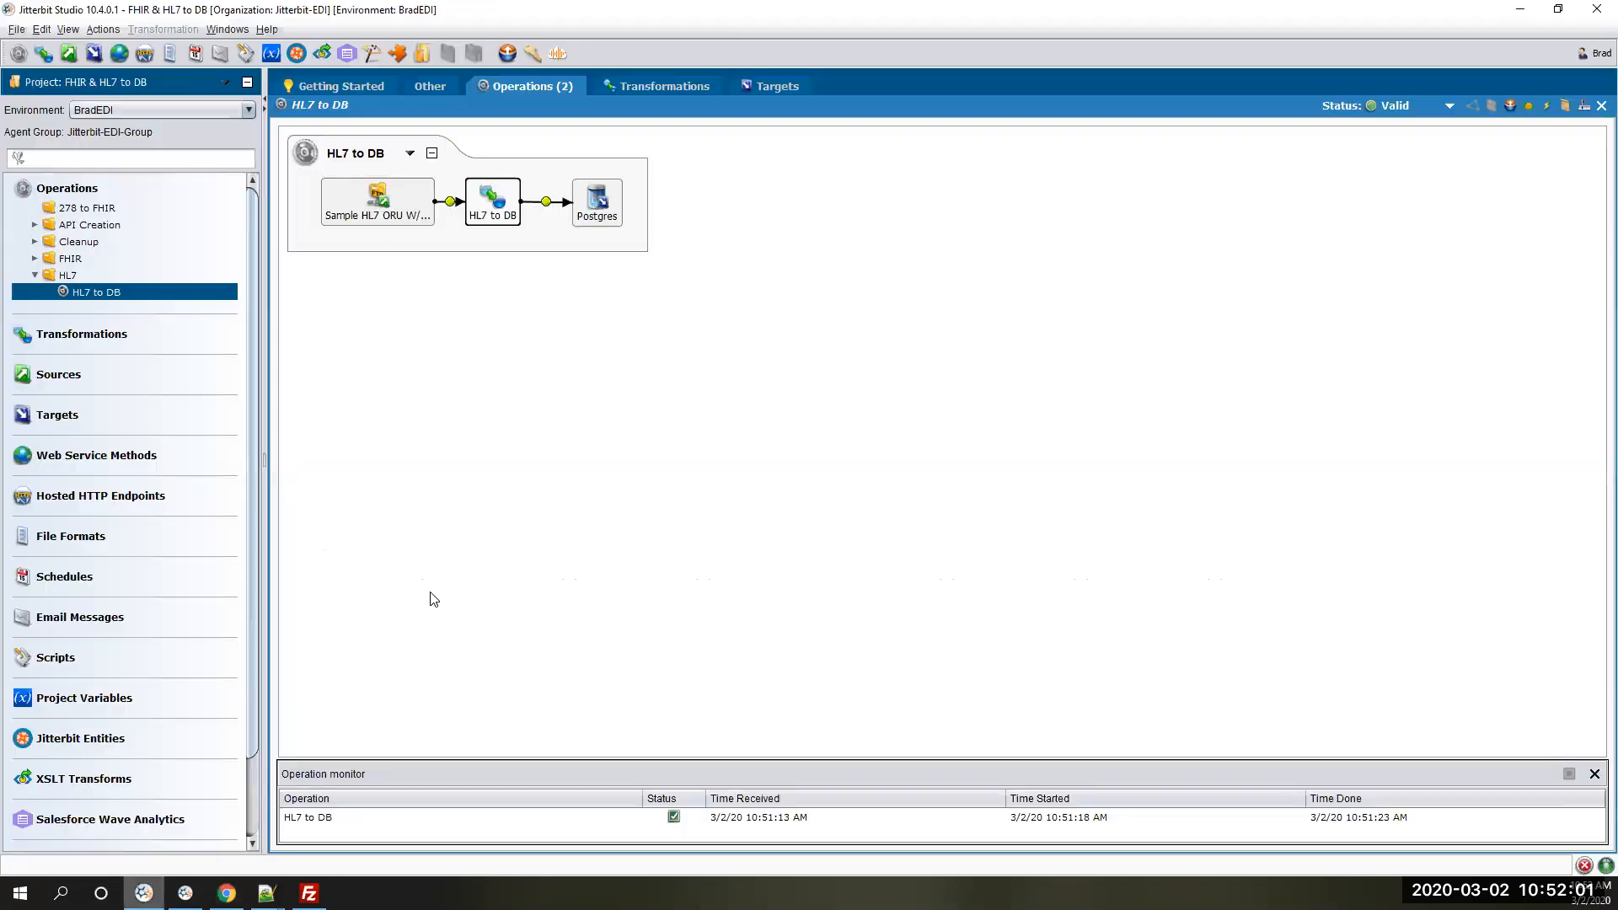
{"action": "left_click", "coordinate": [399, 200]}
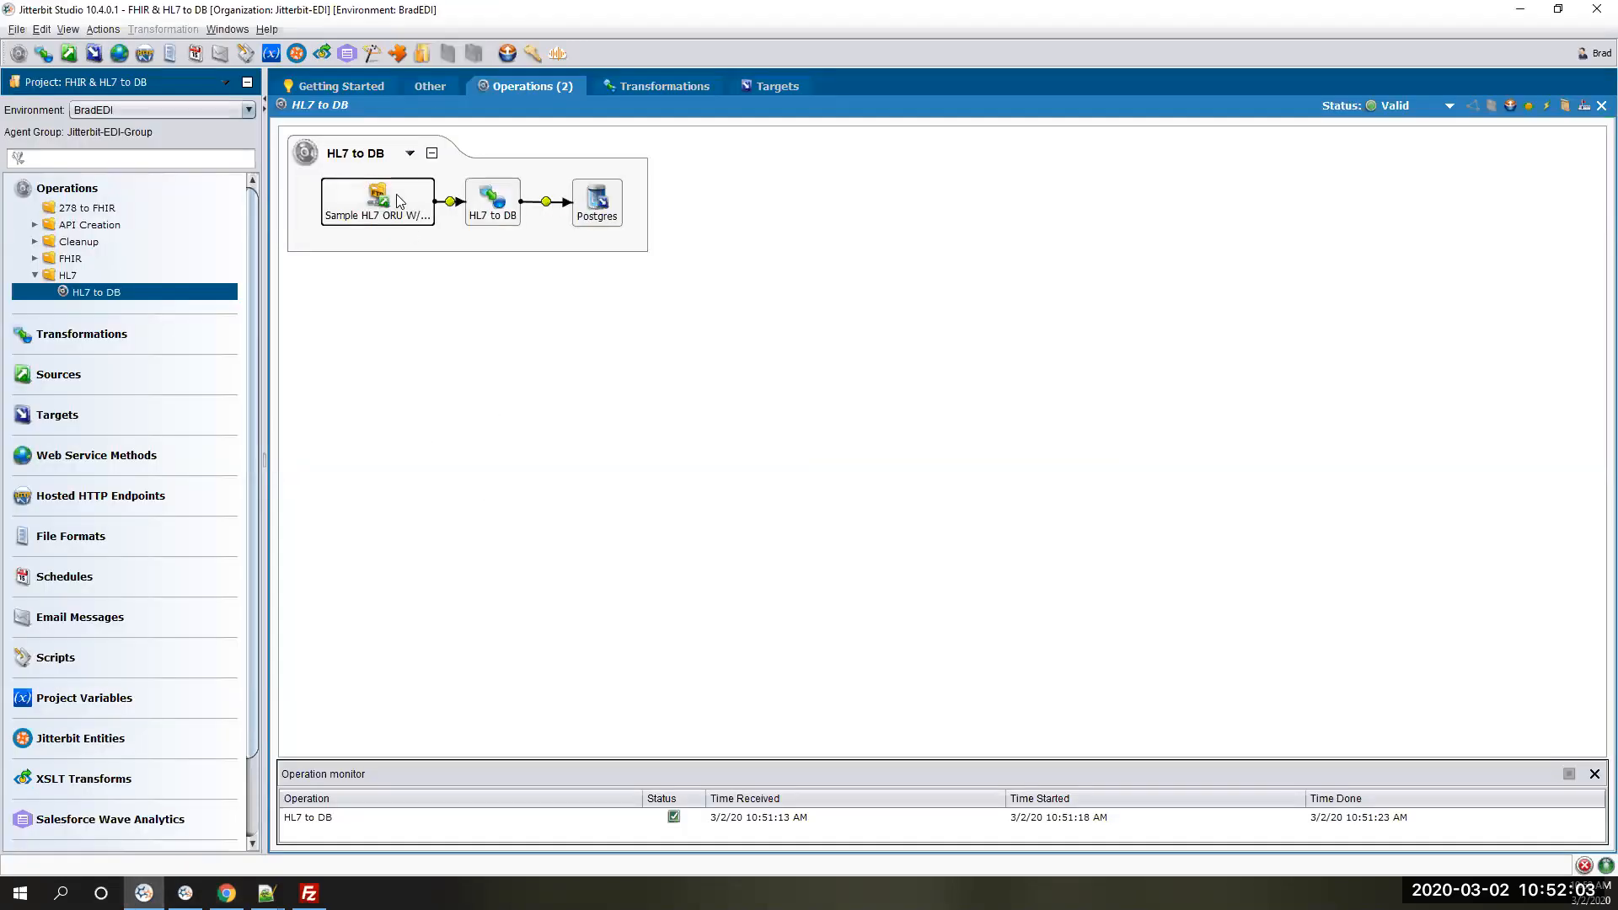
{"action": "double_click", "coordinate": [396, 195]}
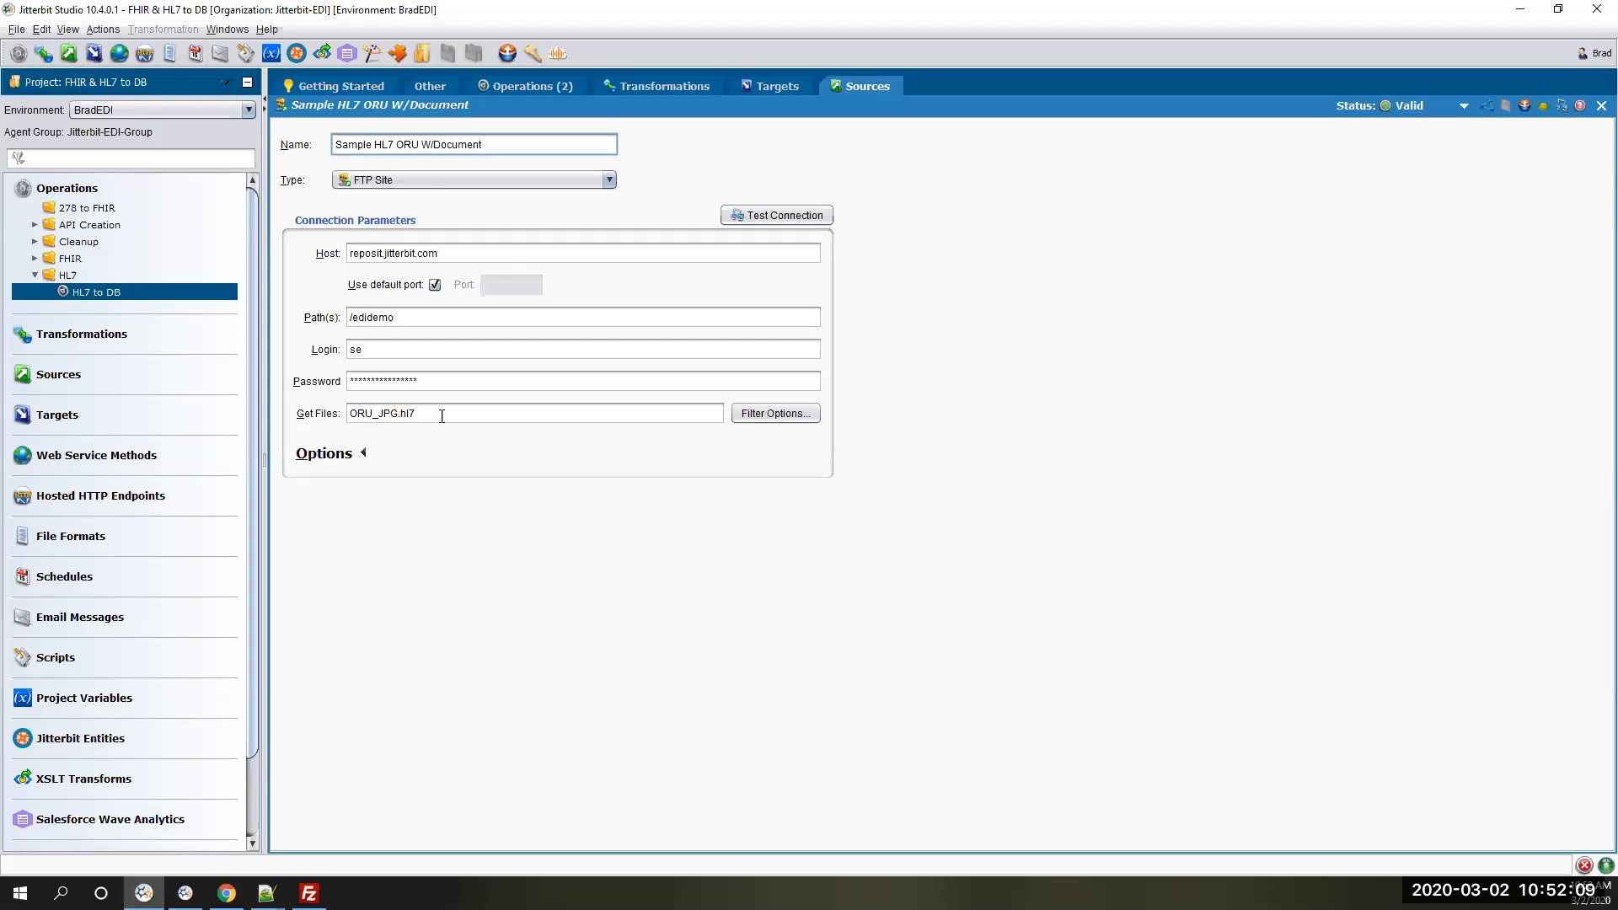
{"action": "left_click", "coordinate": [1599, 106]}
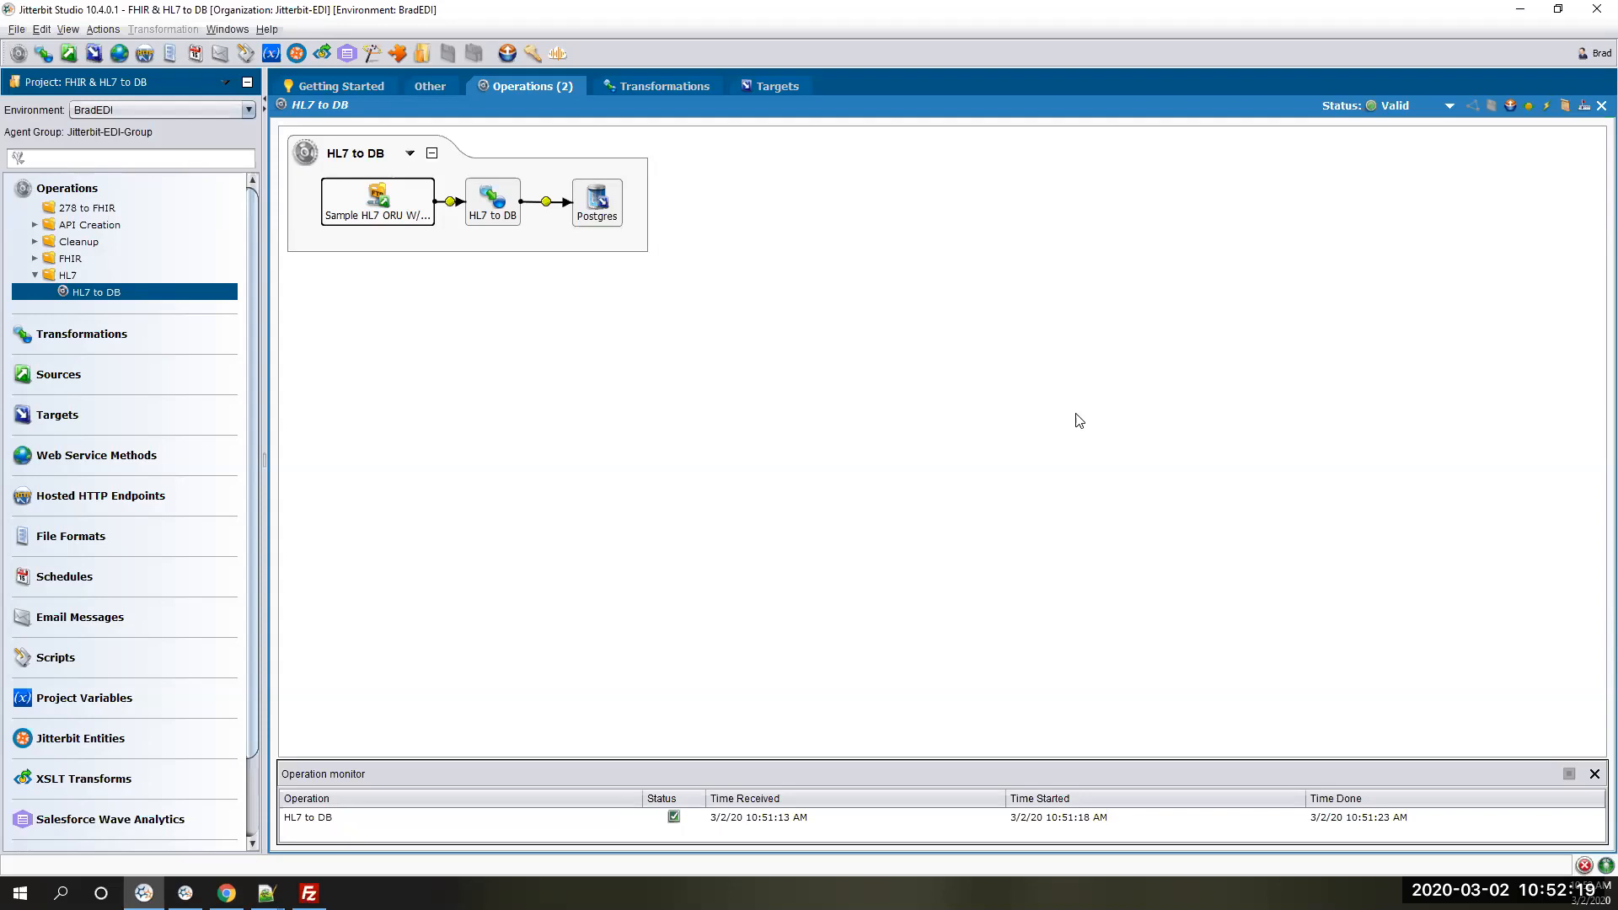
- Open the HL7 to DB transformation and load ORU_JPG.hl7 from Downloads as its source test data
{"action": "double_click", "coordinate": [490, 201]}
{"action": "mouse_move", "coordinate": [799, 233]}
{"action": "left_mouse_down"}
{"action": "mouse_move", "coordinate": [798, 278]}
{"action": "mouse_move", "coordinate": [807, 229]}
{"action": "left_mouse_up"}
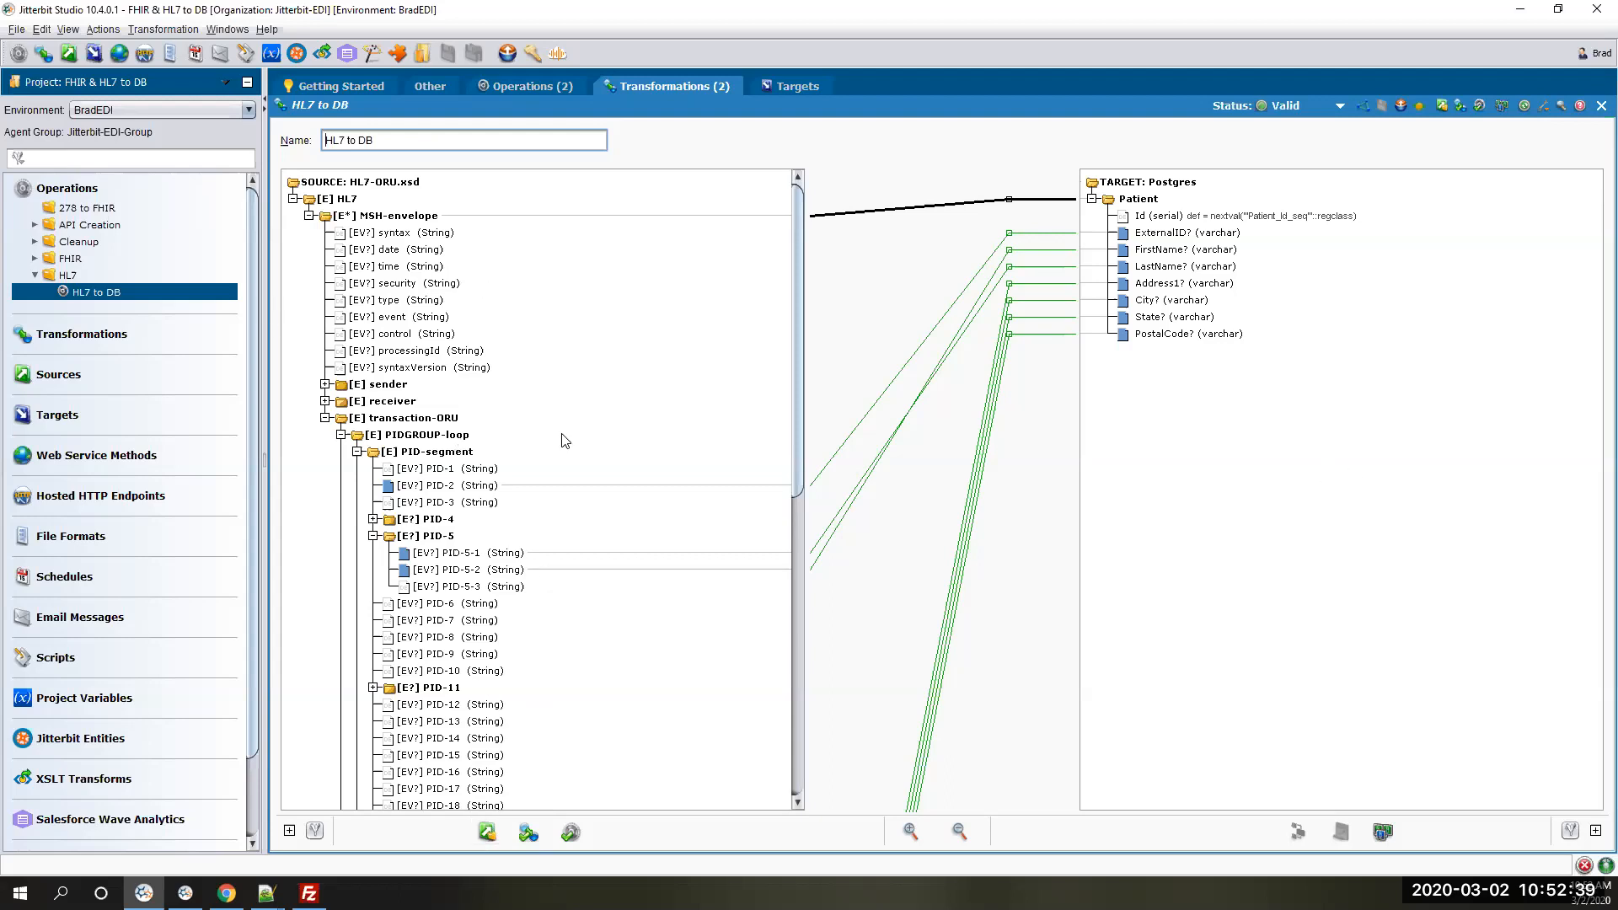
{"action": "scroll", "coordinate": [469, 801], "scroll_direction": "down", "scroll_amount": 1}
{"action": "left_click", "coordinate": [486, 834]}
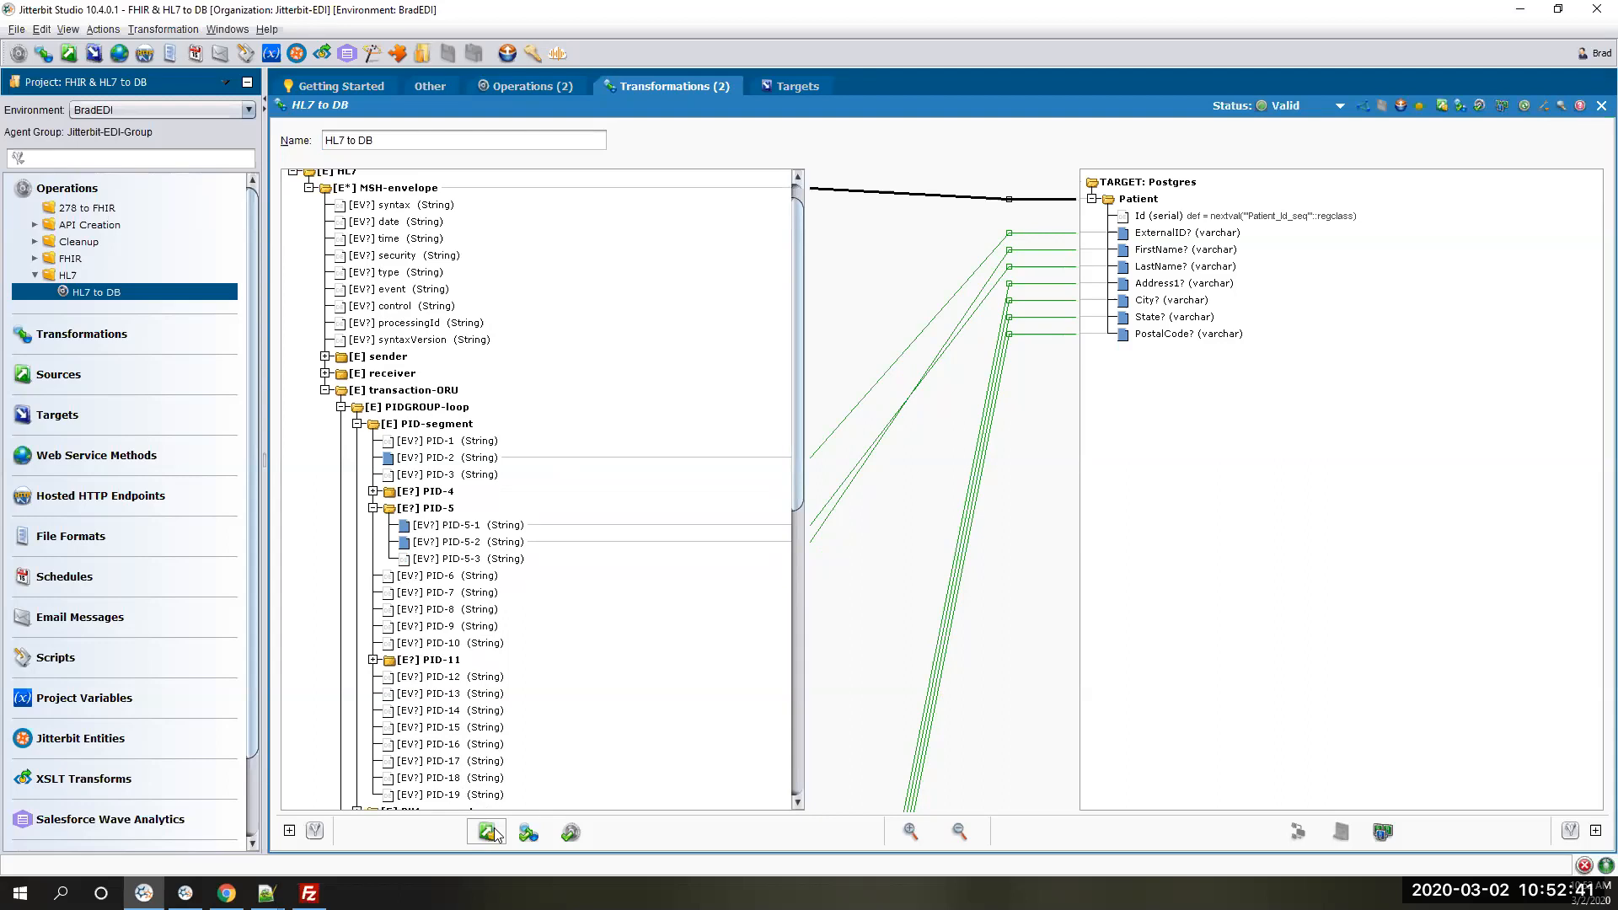
{"action": "left_click", "coordinate": [1018, 419]}
{"action": "left_click", "coordinate": [893, 403]}
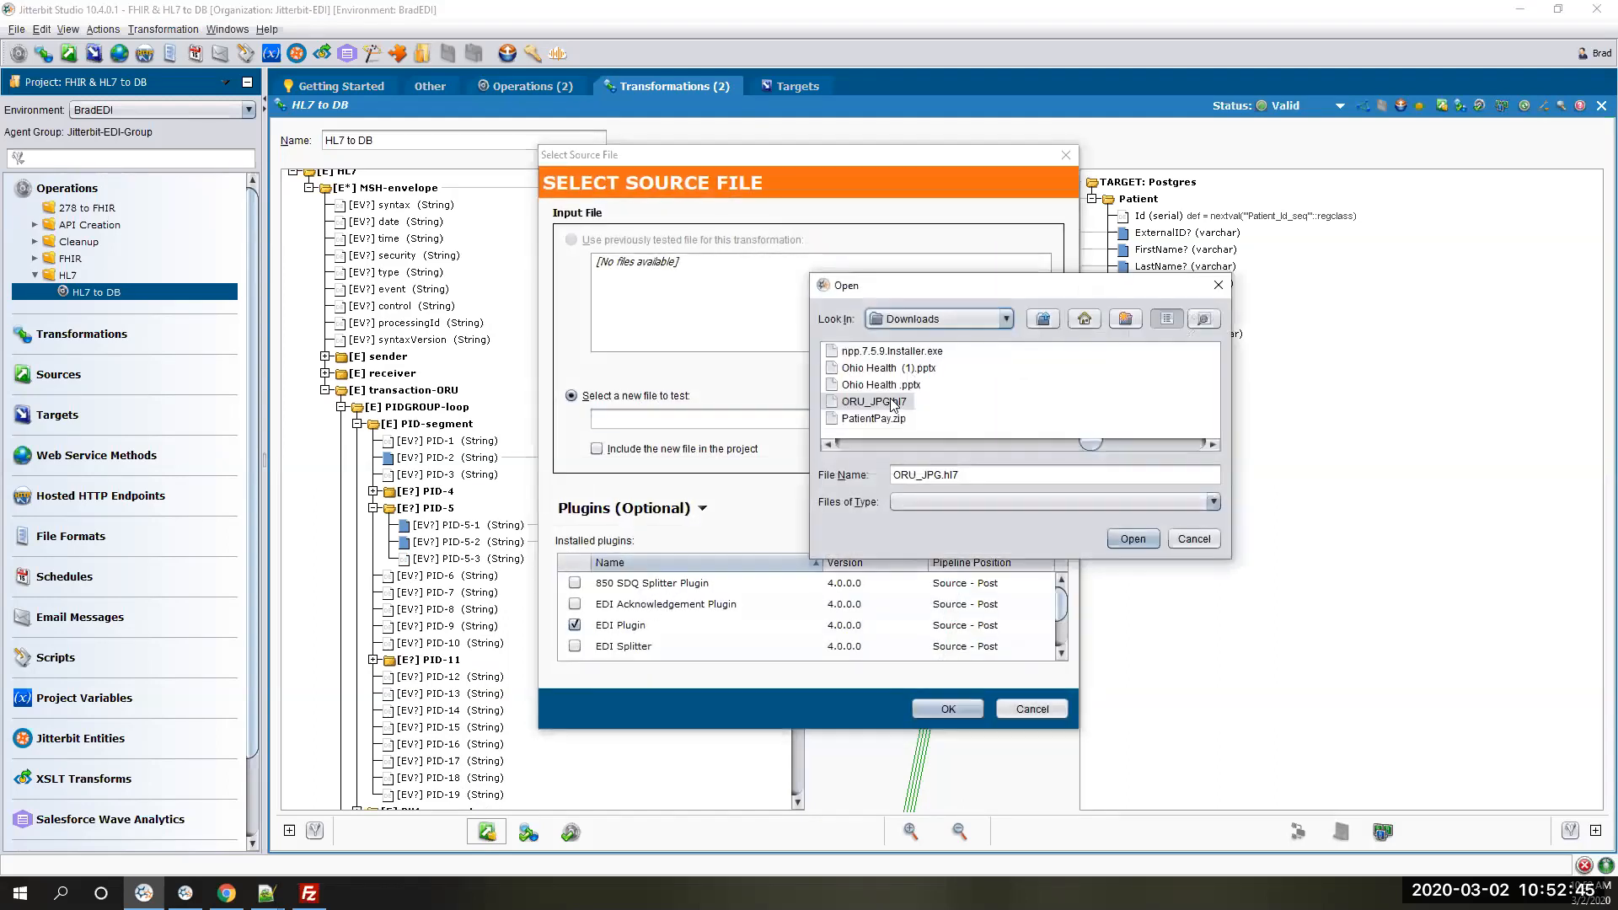
{"action": "double_click", "coordinate": [893, 402]}
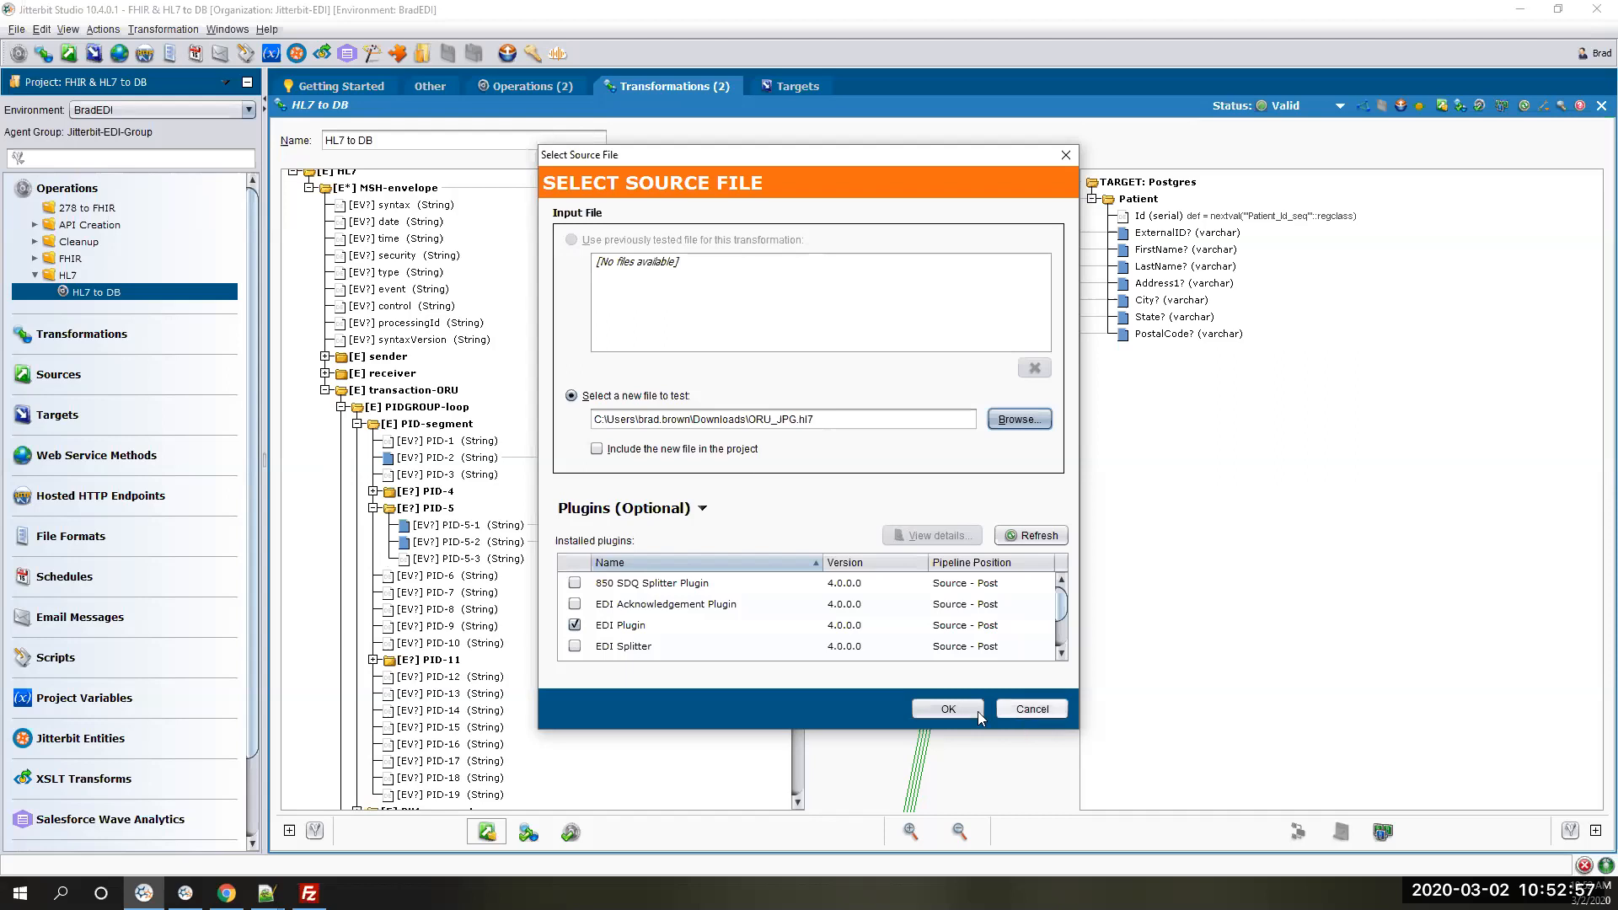
{"action": "left_click", "coordinate": [948, 706]}
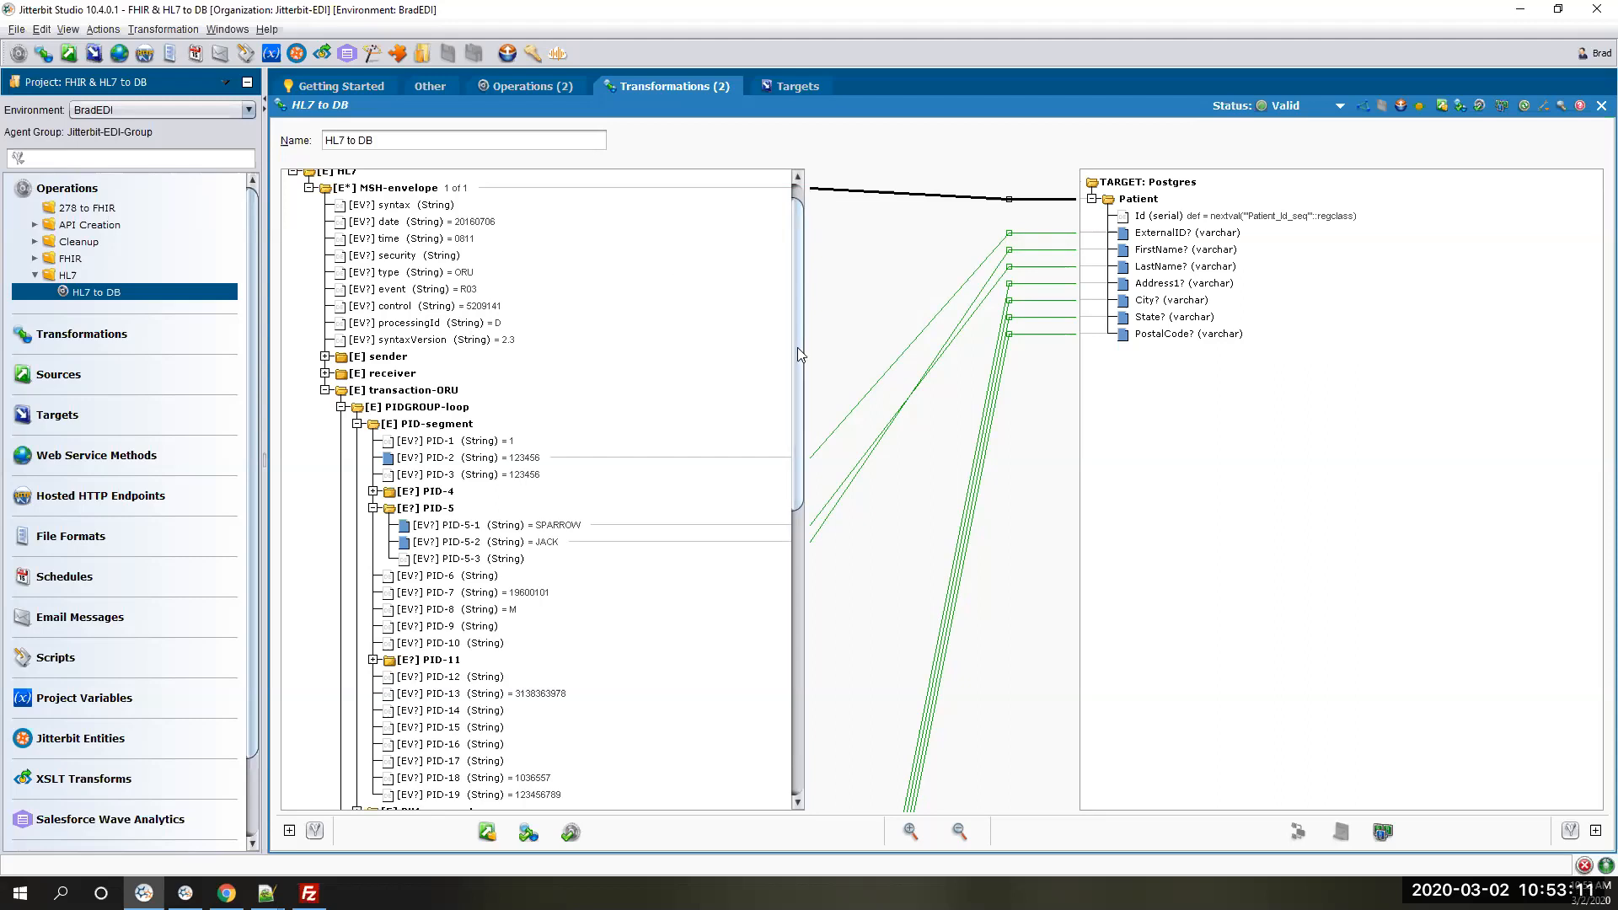
- Test the transformation with the loaded data to preview the values mapped to the Patient target
{"action": "left_click_drag", "start_coordinate": [800, 354], "coordinate": [804, 576]}
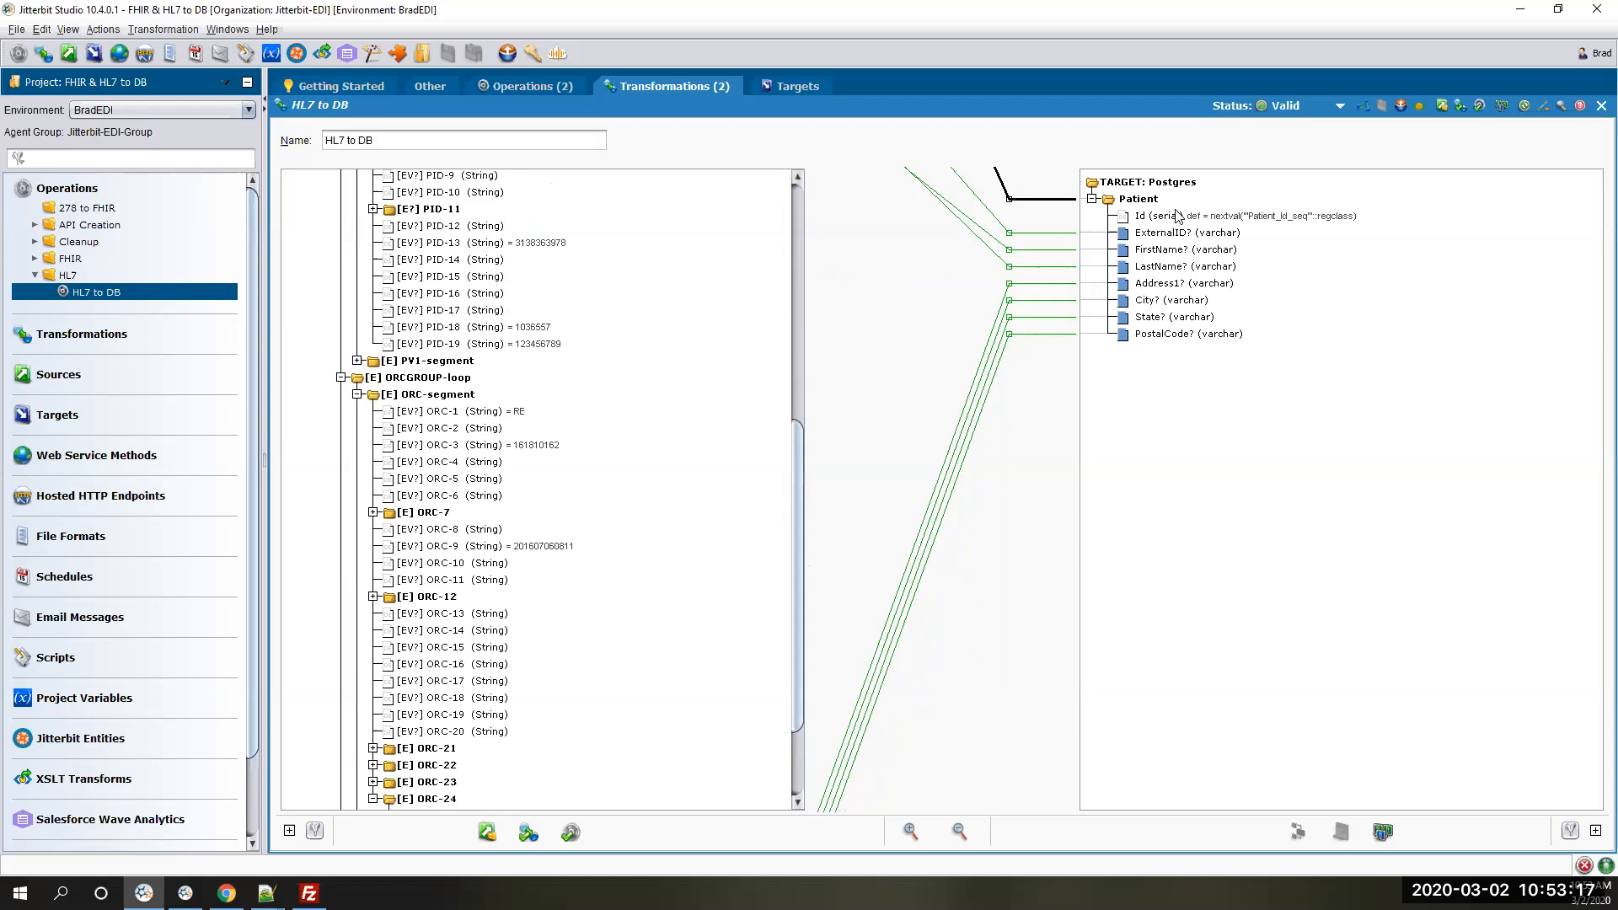
{"action": "left_click", "coordinate": [528, 833]}
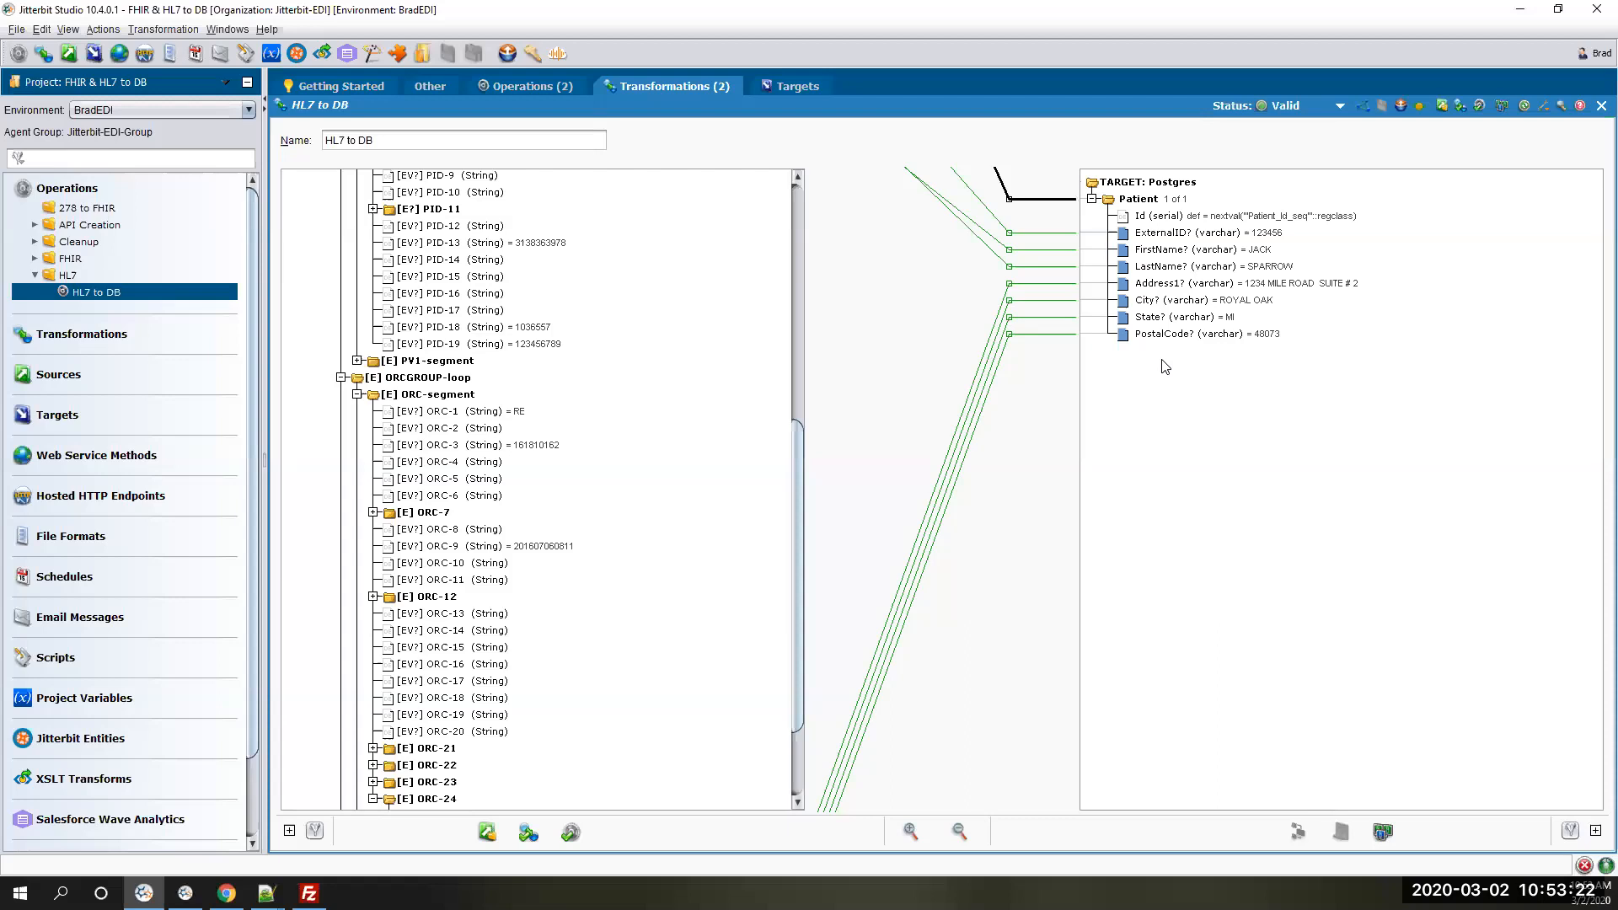
- Wrap the FirstName target mapping of PID-5-2 in the tolower() function and accept the formula
{"action": "double_click", "coordinate": [1172, 249]}
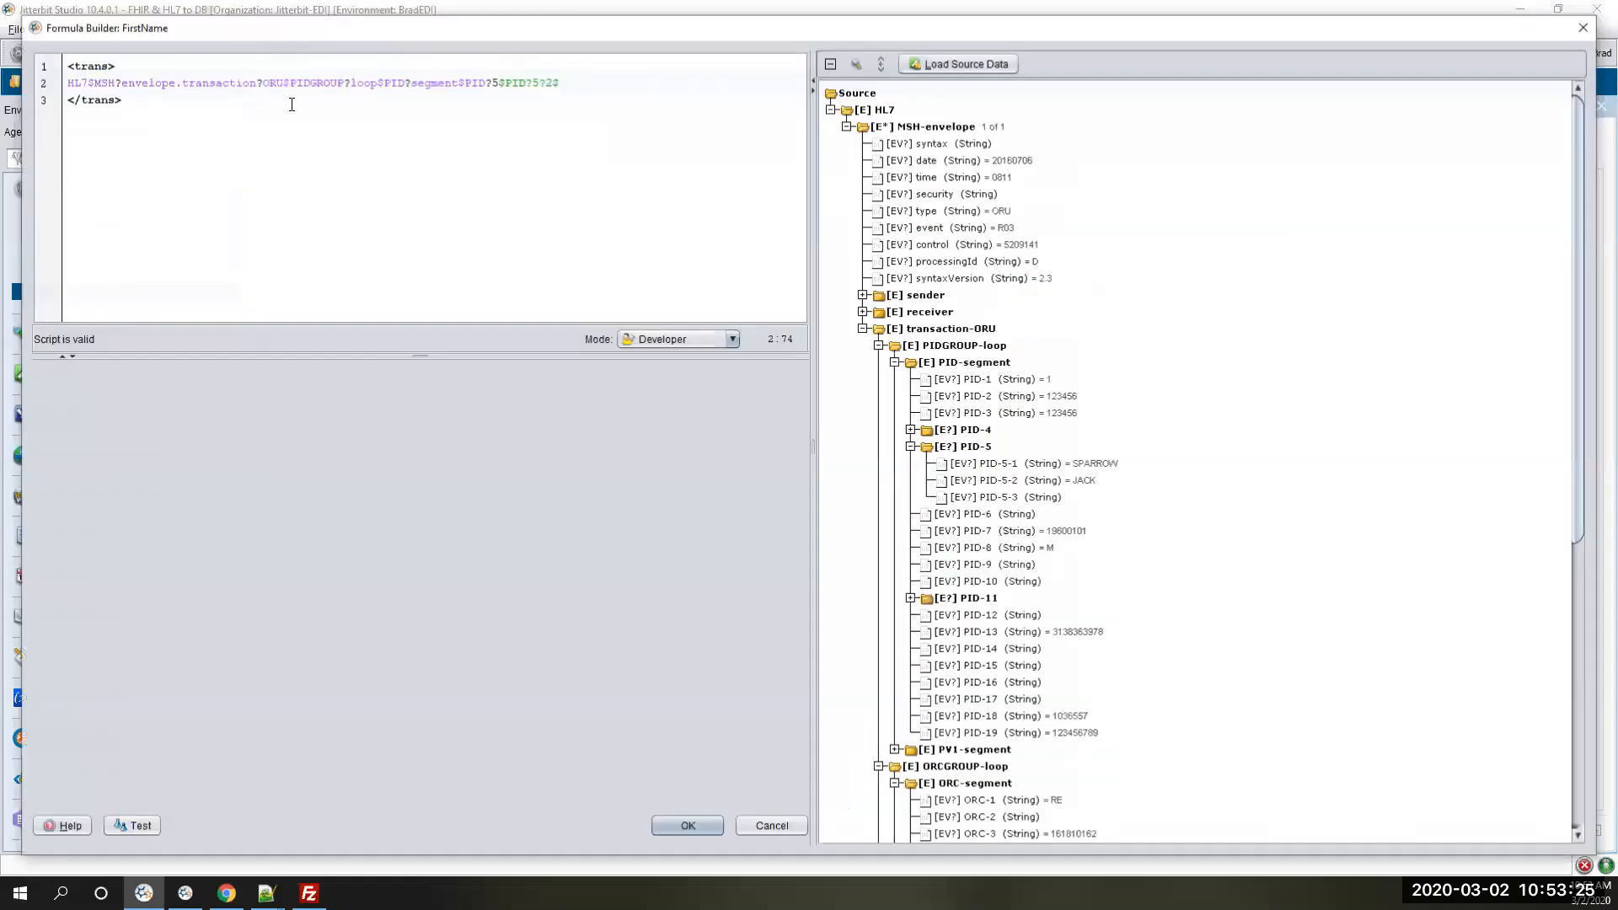
{"action": "type", "text": "tolower("}
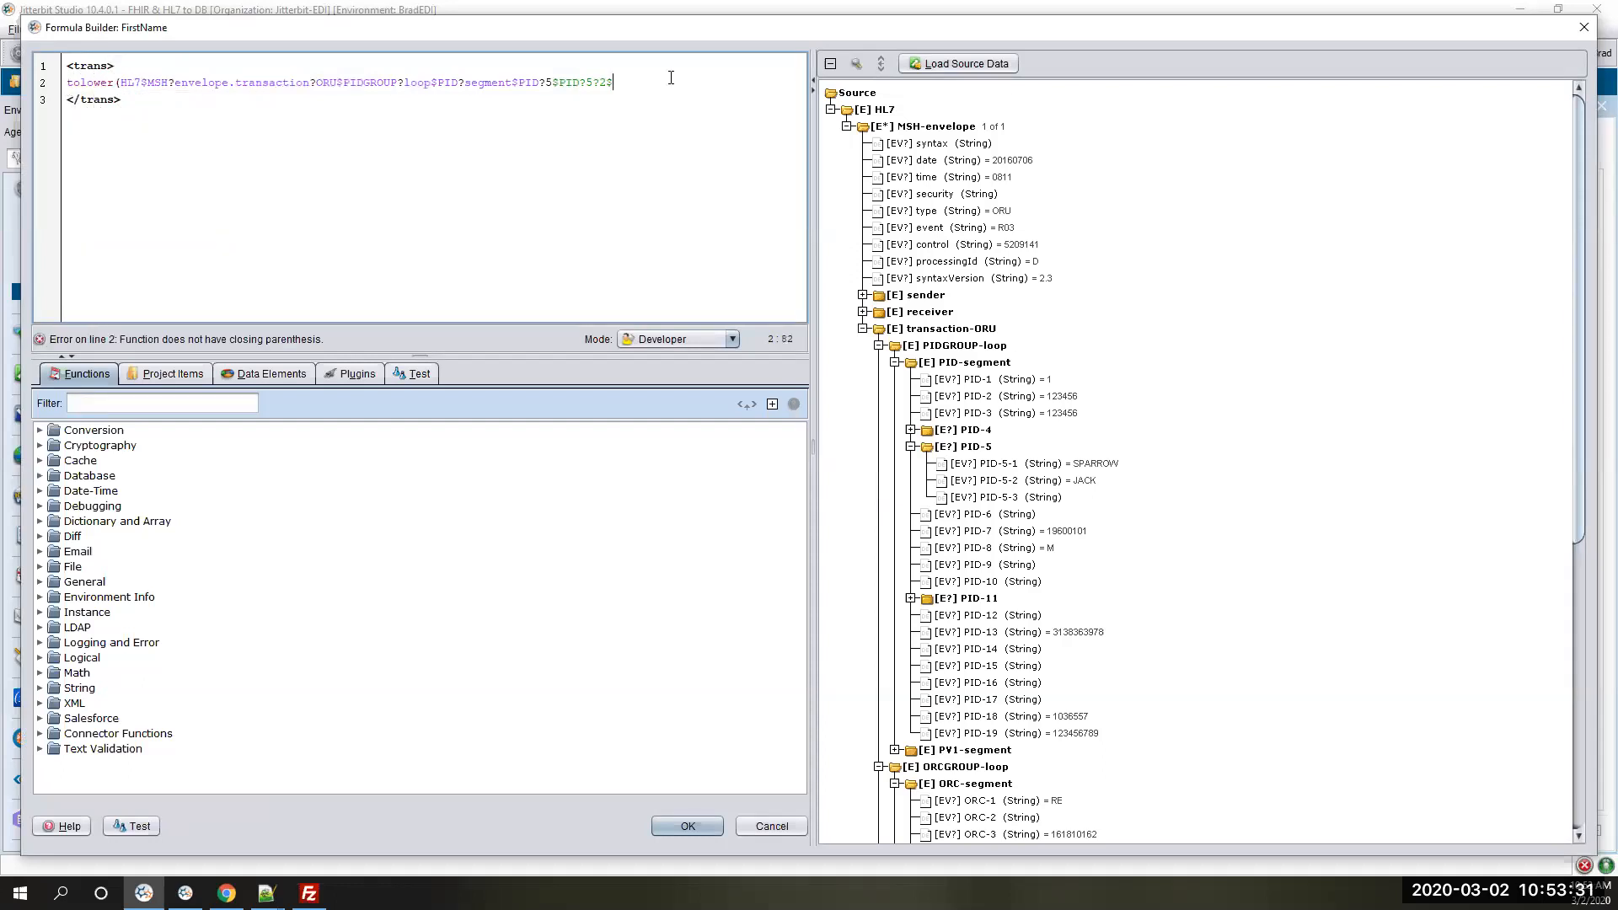
{"action": "type", "text": ")"}
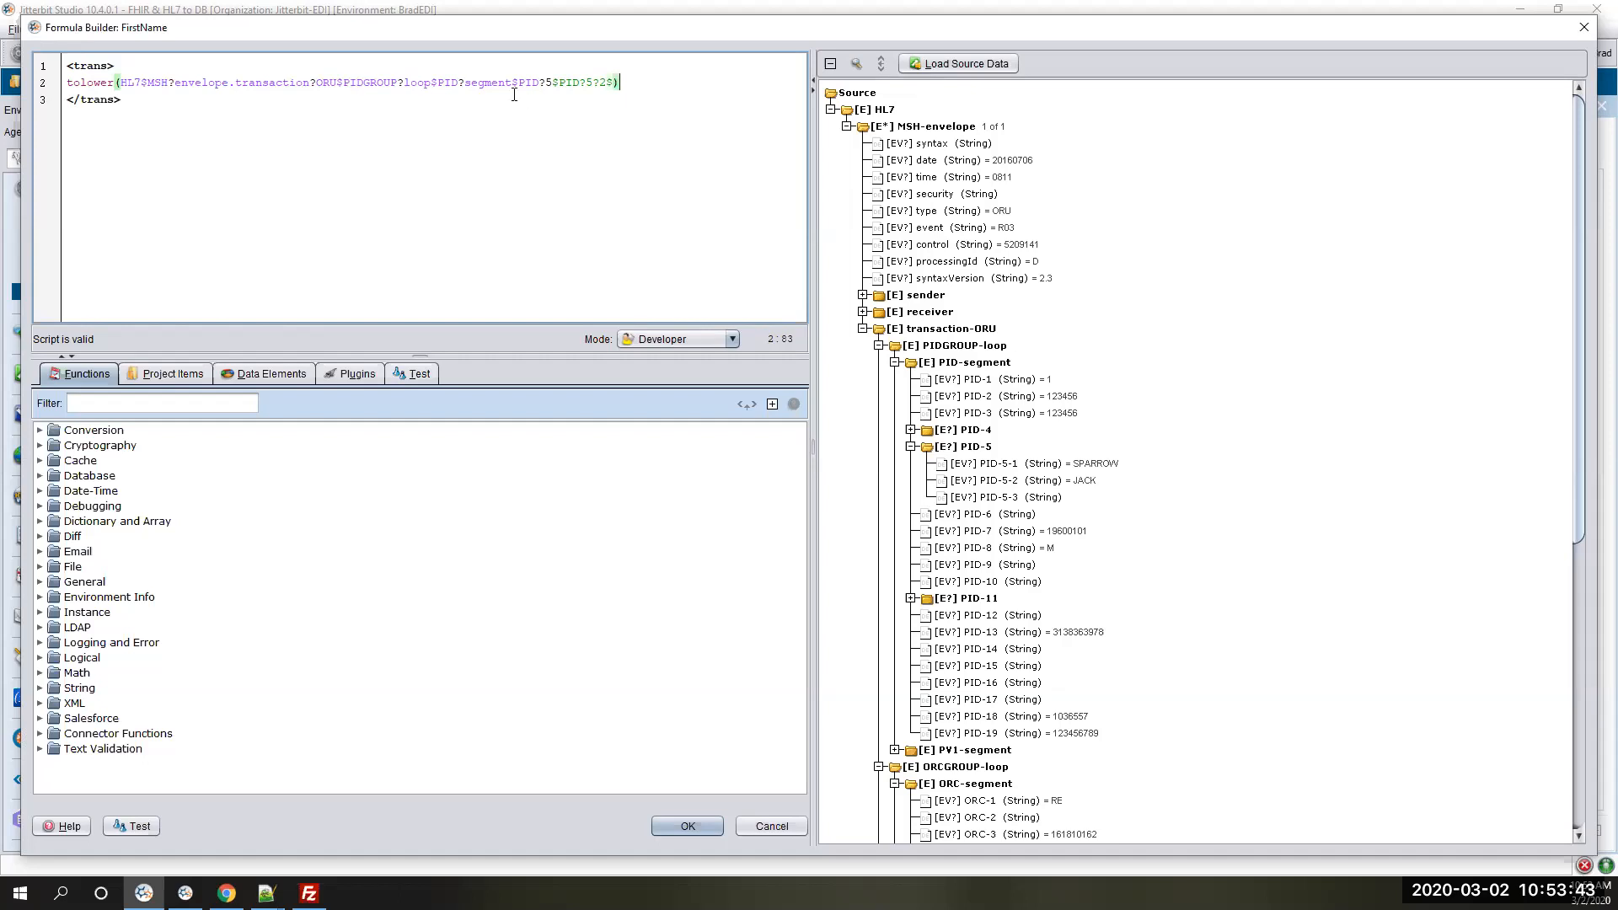
{"action": "left_click", "coordinate": [688, 827]}
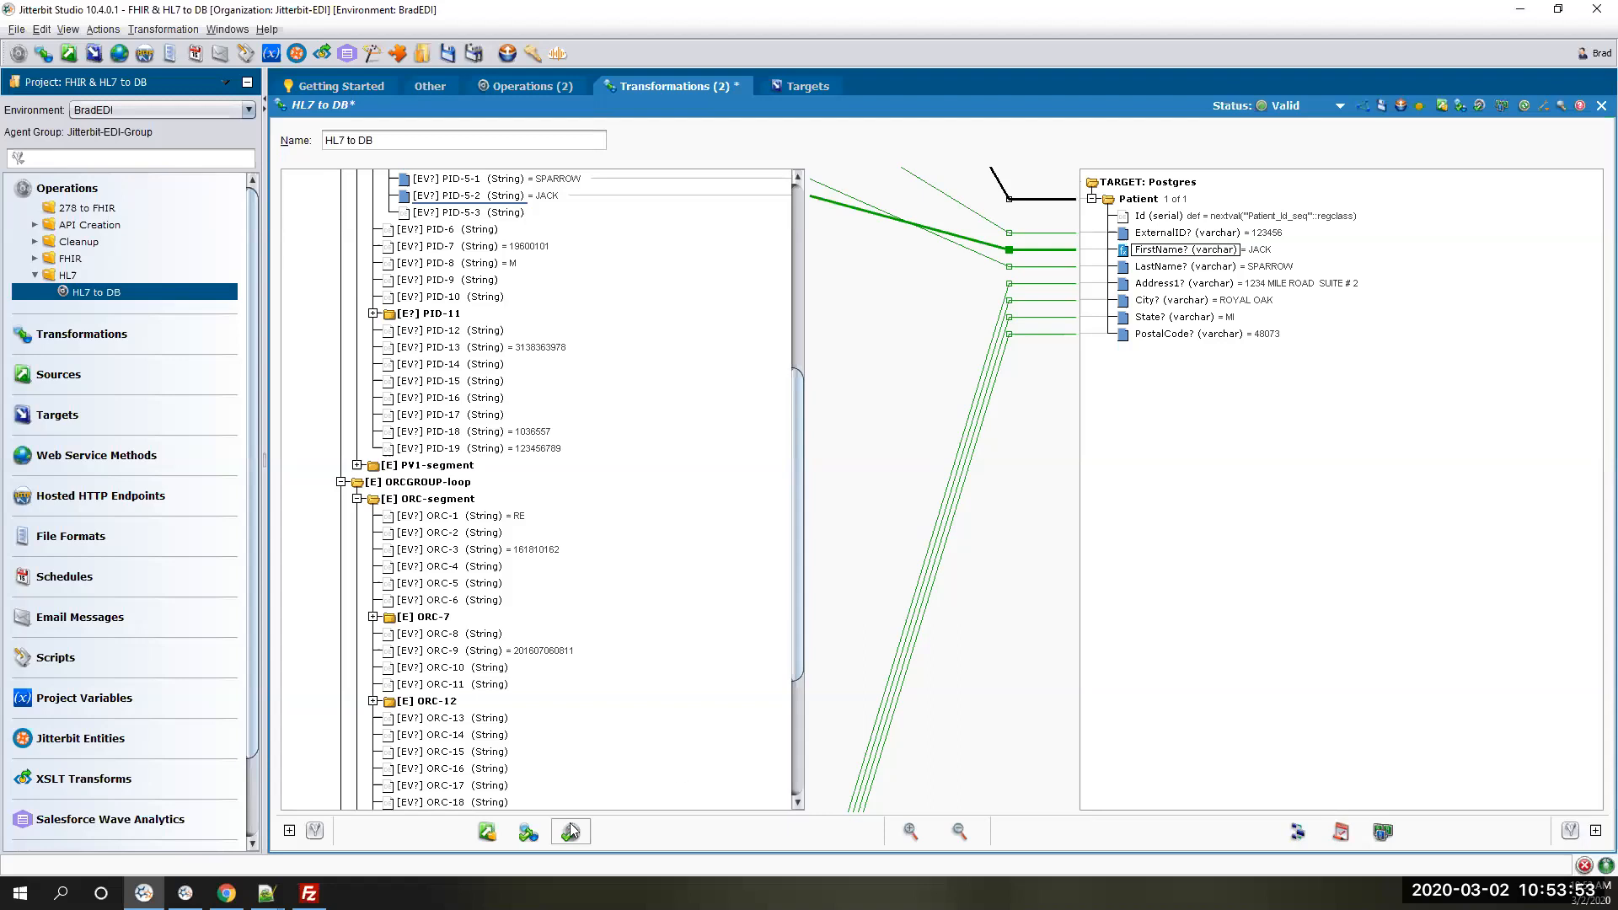
- Deploy and retest the changed HL7 to DB transformation, and rerun the HL7 to DB operation
{"action": "left_click", "coordinate": [528, 832]}
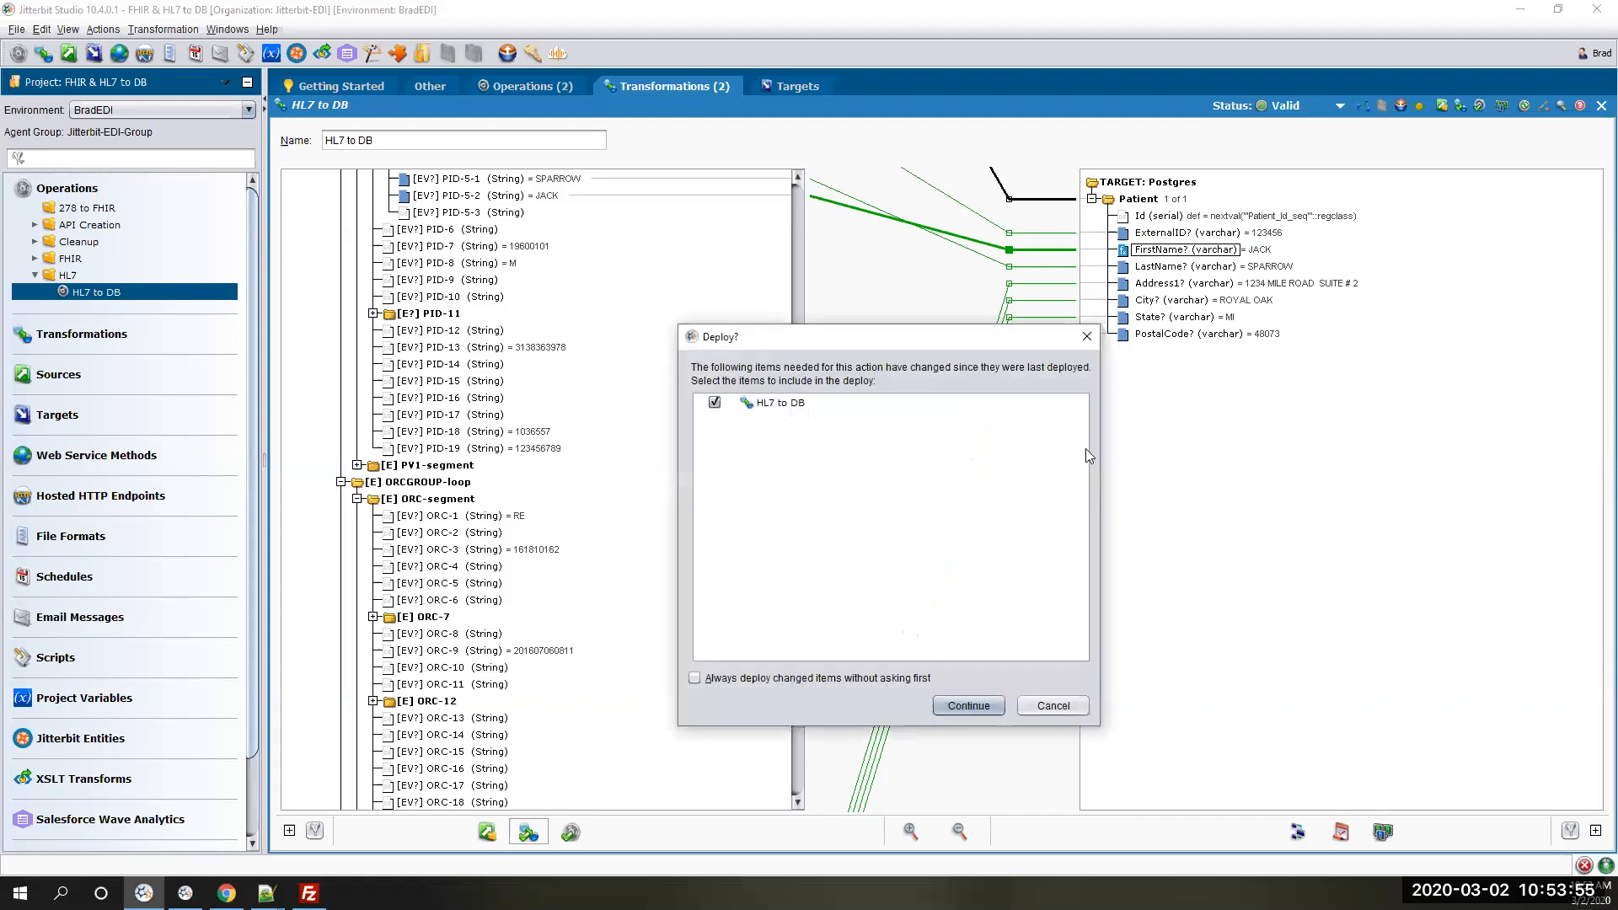
{"action": "left_click", "coordinate": [968, 703]}
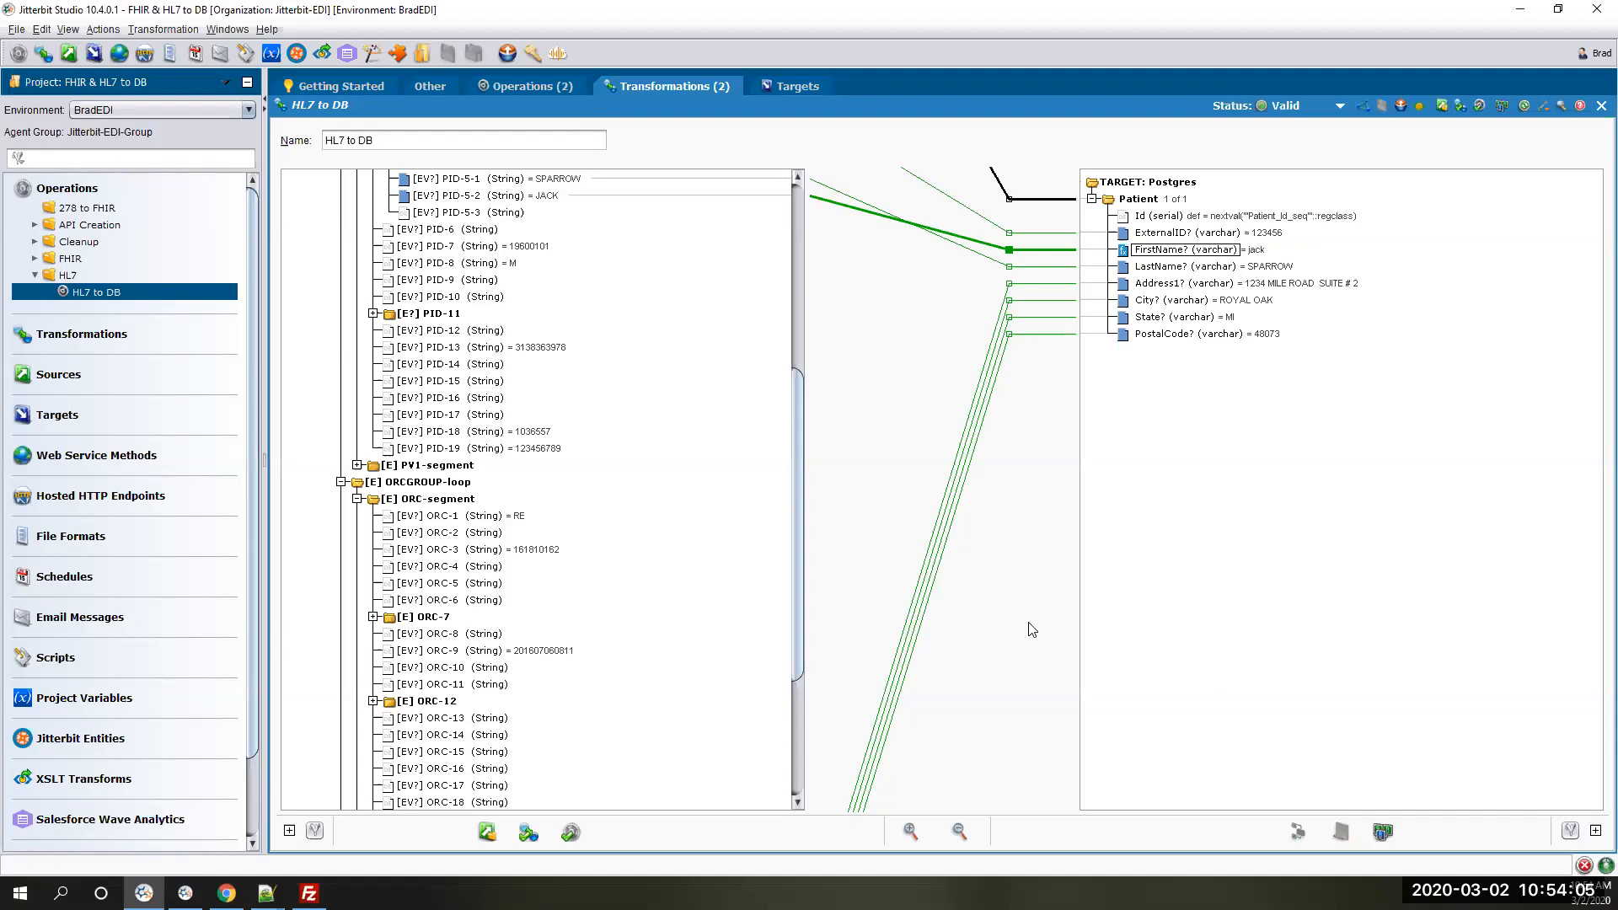
{"action": "left_click", "coordinate": [1602, 105]}
{"action": "left_click", "coordinate": [1549, 105]}
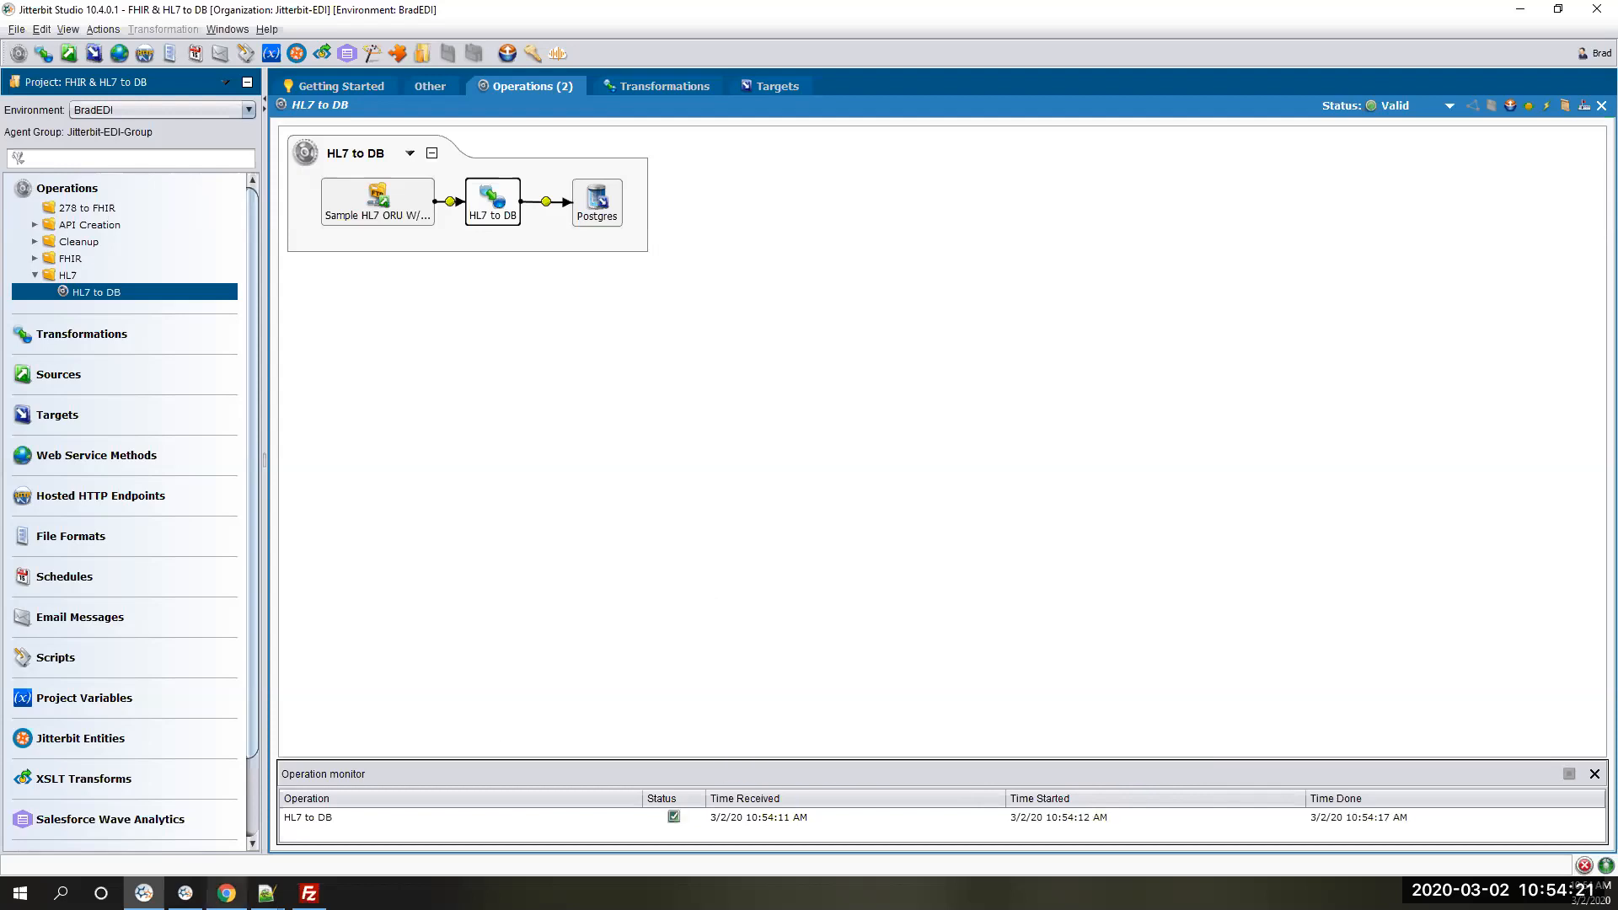
- Switch to pgAdmin, execute the Patient table query again, and close the query editor
{"action": "mouse_move", "coordinate": [226, 891]}
{"action": "left_click", "coordinate": [225, 836]}
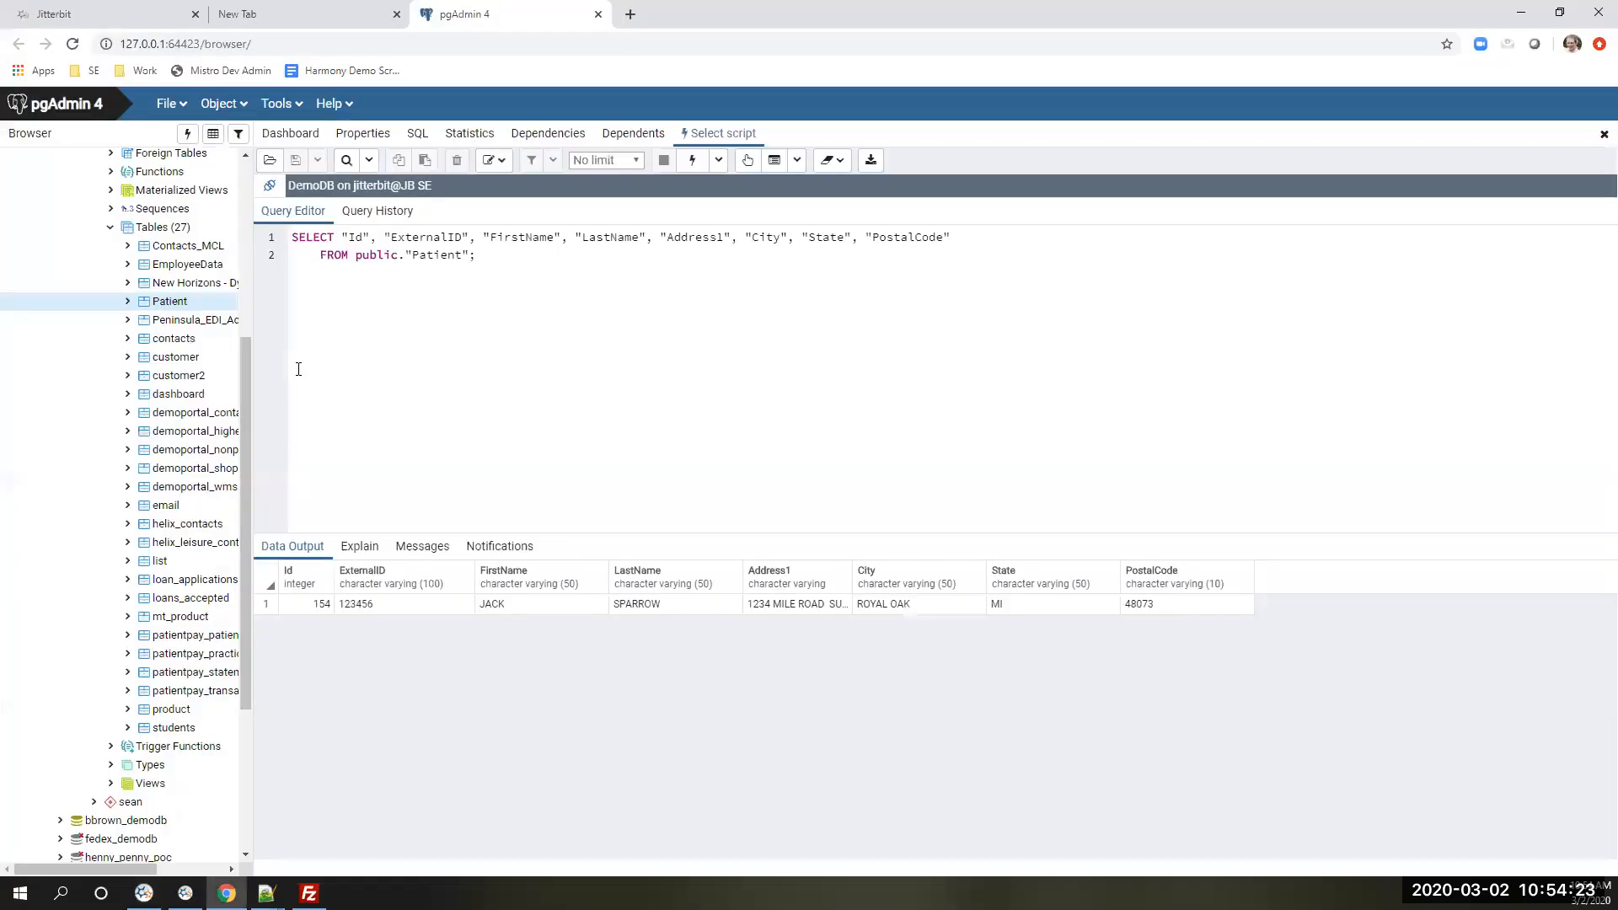
{"action": "left_click", "coordinate": [692, 160]}
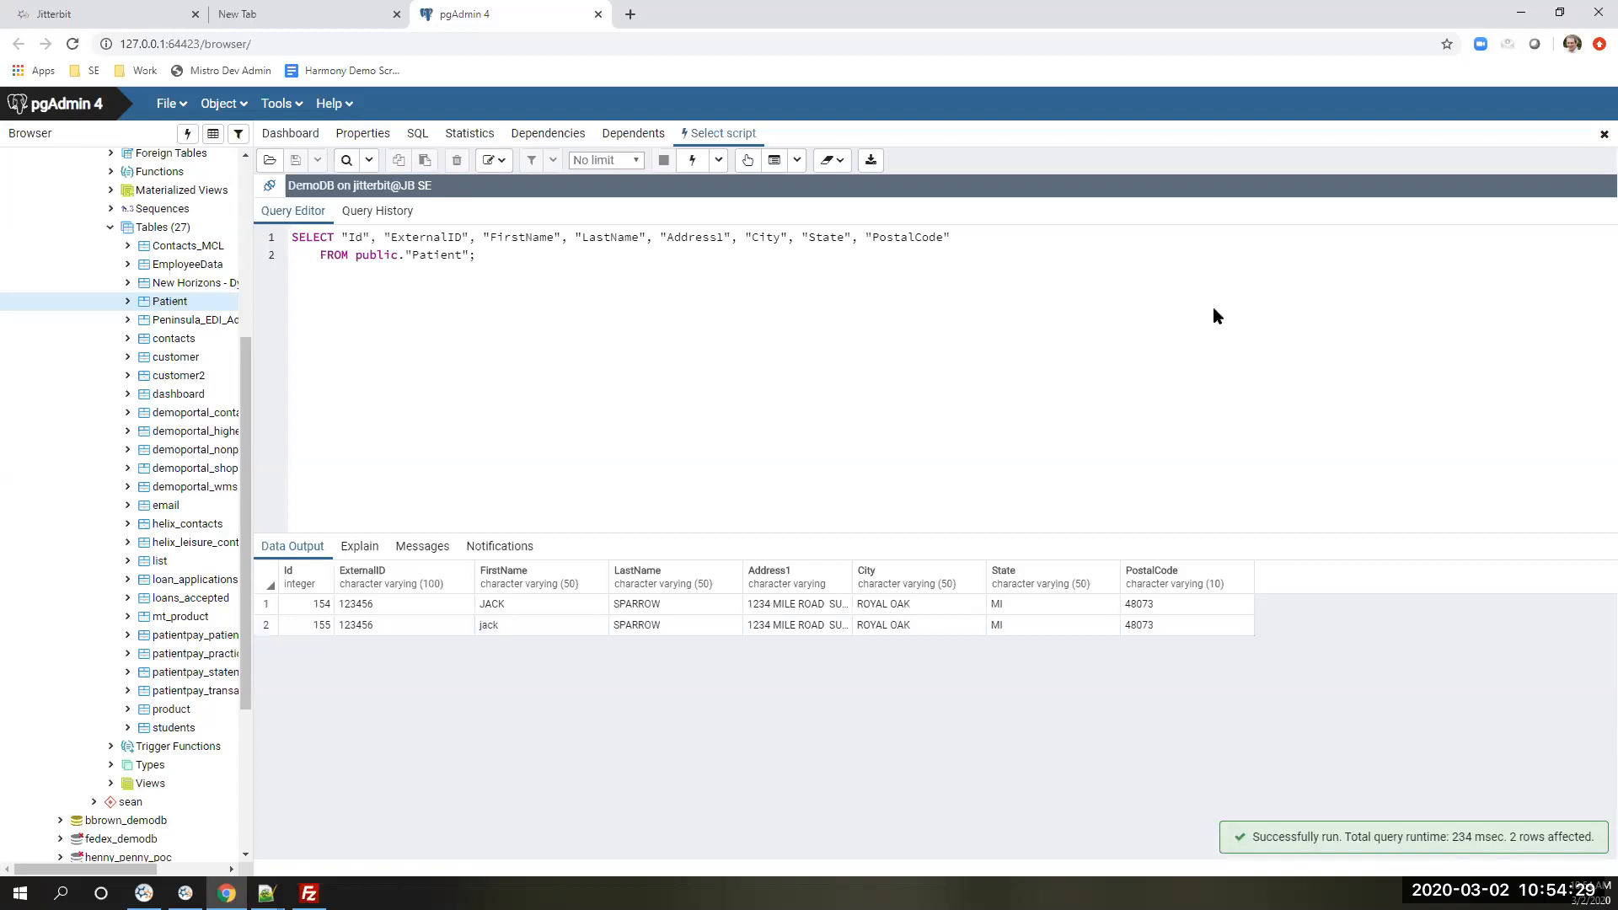
{"action": "left_click", "coordinate": [1598, 135]}
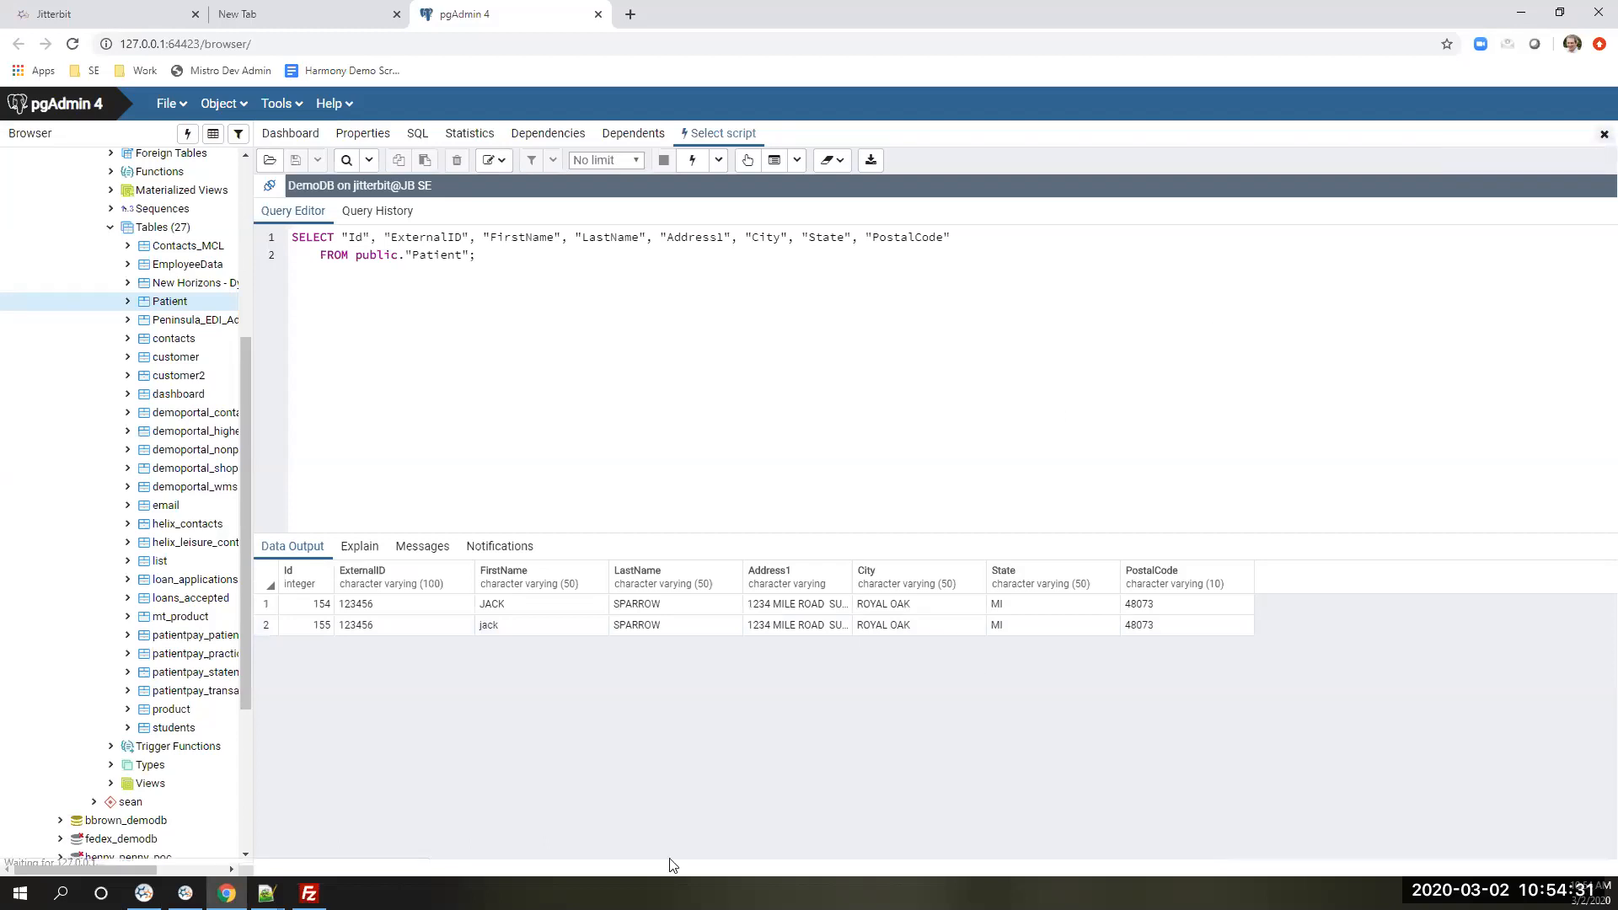
{"action": "left_click", "coordinate": [186, 893]}
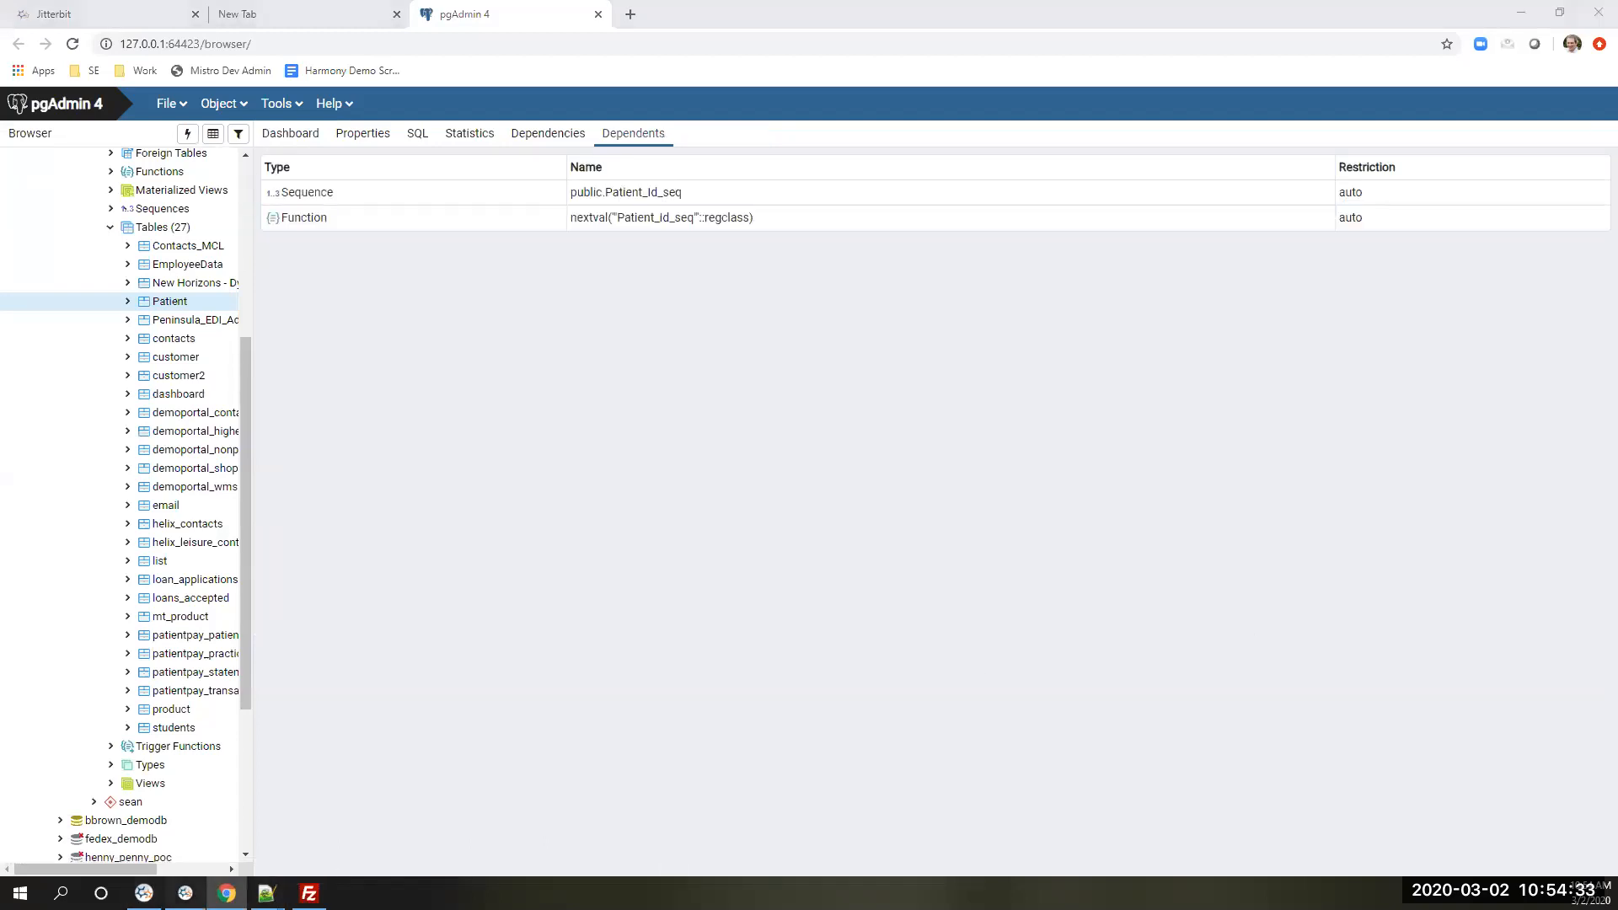